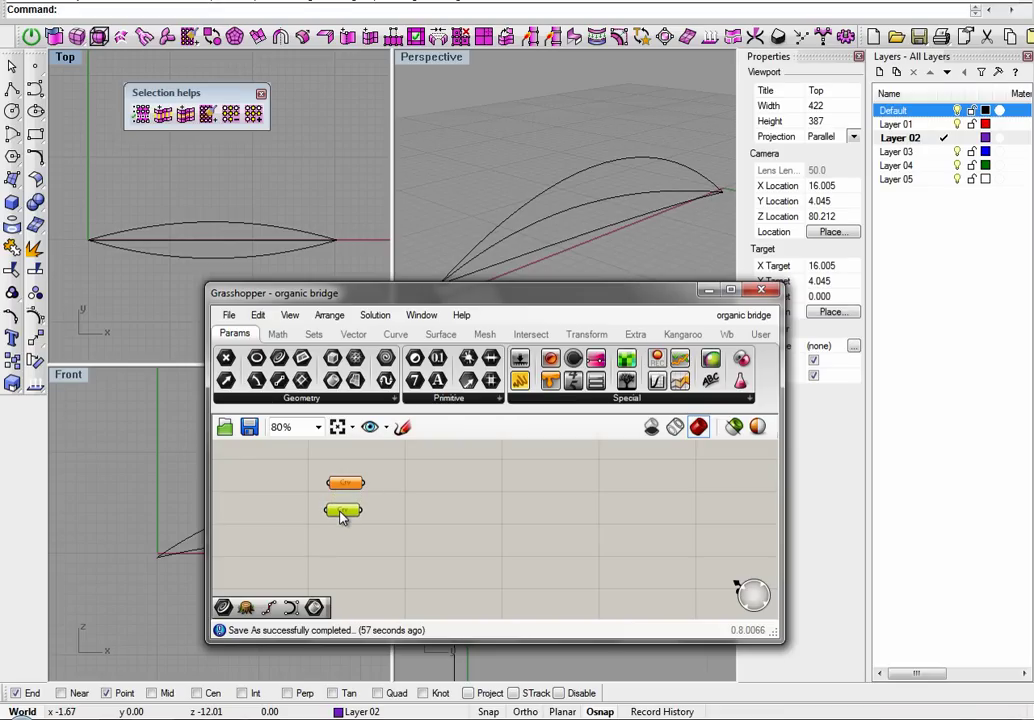
Complete a set of three curve parameters and reference the tall arch curve in the first one
{"action": "left_click", "coordinate": [392, 508]}
{"action": "left_click_drag", "start_coordinate": [358, 488], "coordinate": [345, 488]}
{"action": "right_click", "coordinate": [347, 487]}
{"action": "left_click", "coordinate": [404, 542]}
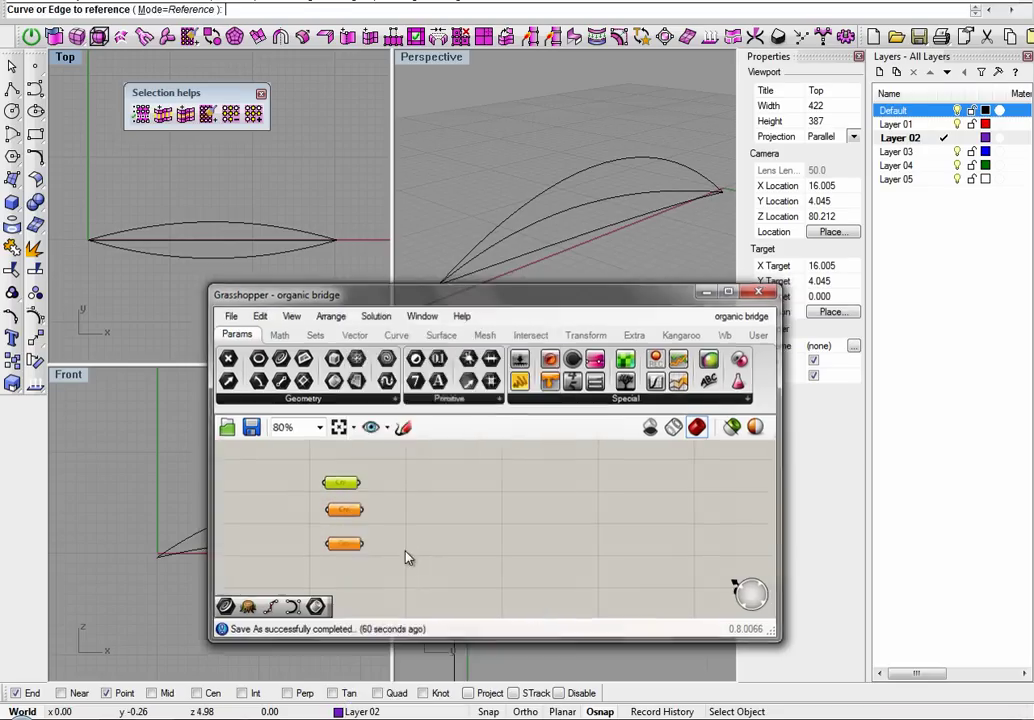
{"action": "left_click", "coordinate": [518, 218]}
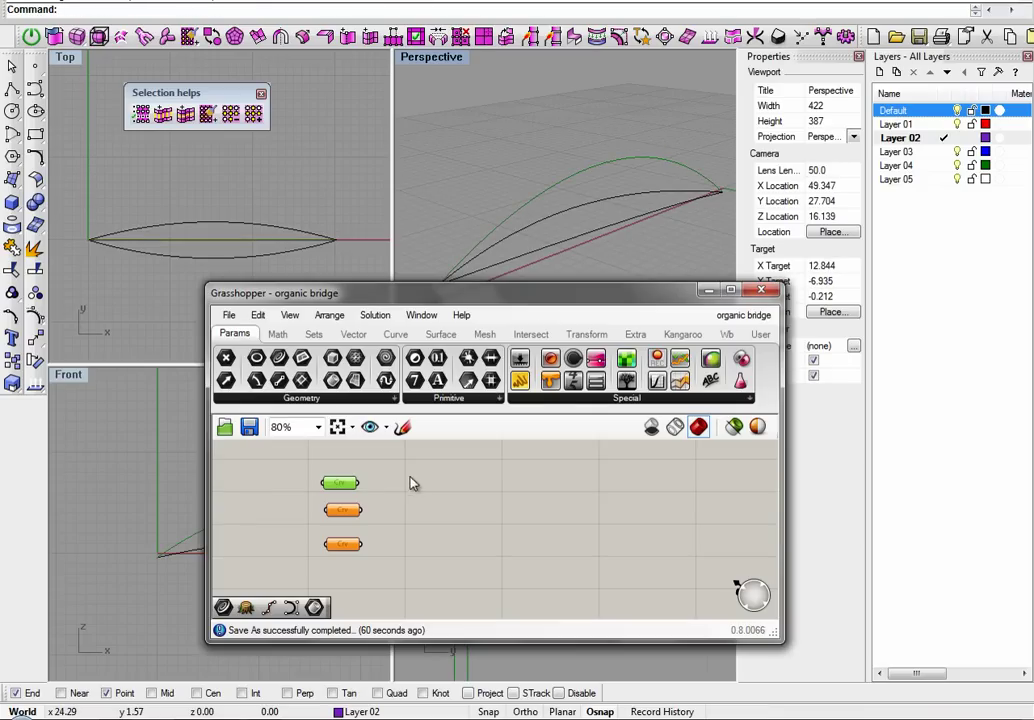
Reference the two lower side curves of the bridge, one each in the second and third curve parameters
{"action": "right_click", "coordinate": [347, 513]}
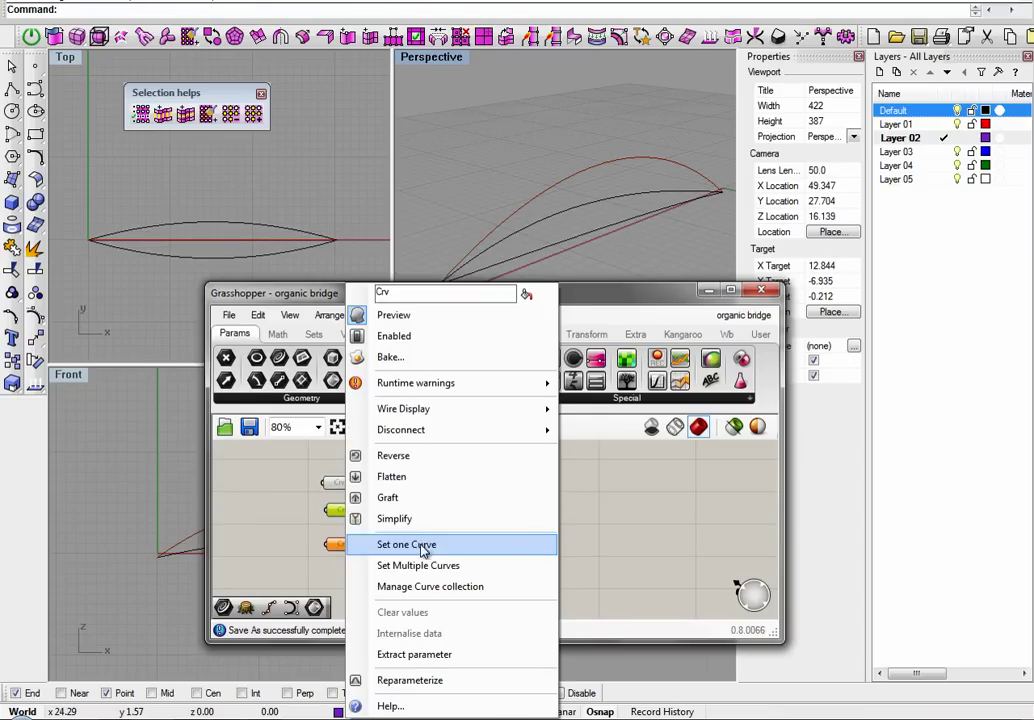
{"action": "left_click", "coordinate": [359, 542]}
{"action": "left_click", "coordinate": [497, 251]}
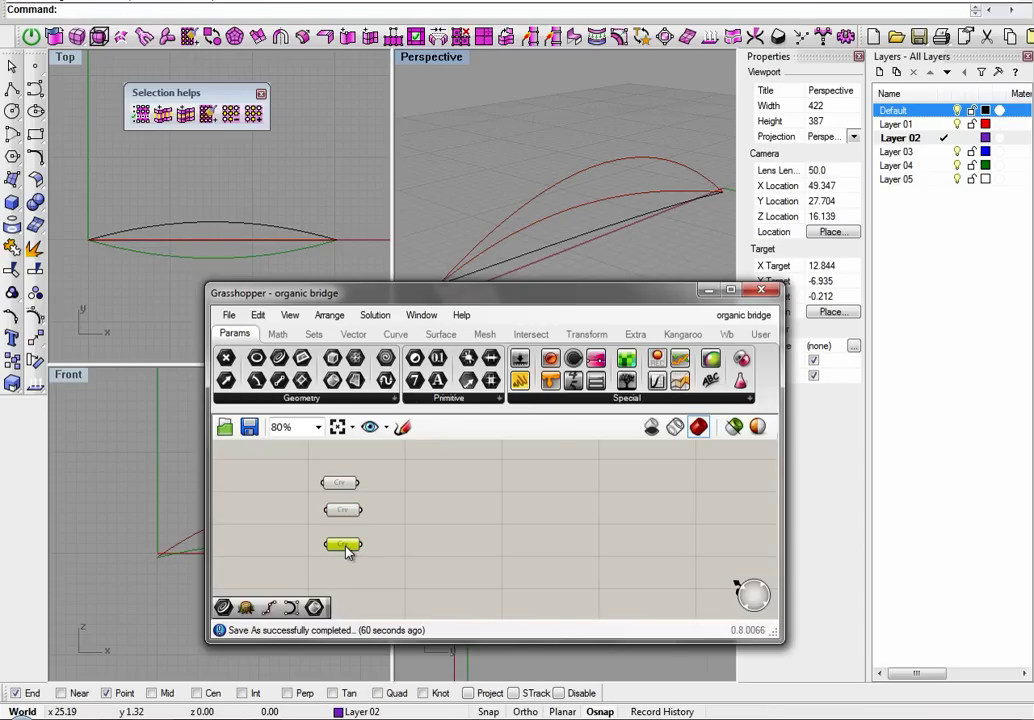
{"action": "right_click", "coordinate": [340, 545]}
{"action": "left_click", "coordinate": [420, 544]}
{"action": "left_click", "coordinate": [538, 249]}
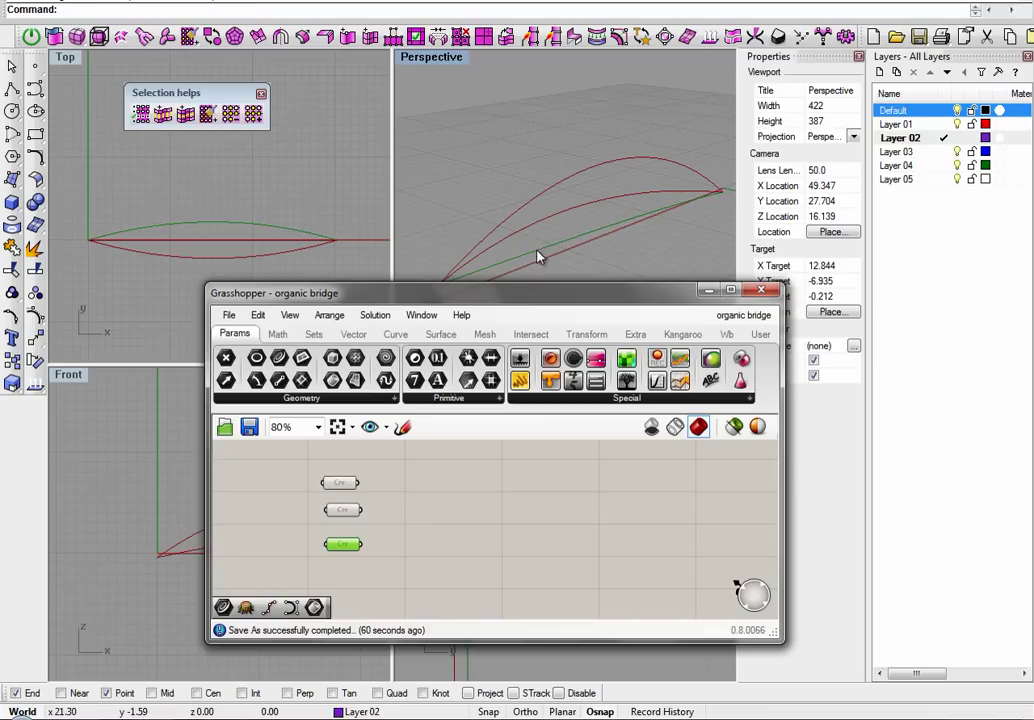
Add a Divide Curve component beside the three curve parameters
{"action": "double_click", "coordinate": [468, 516]}
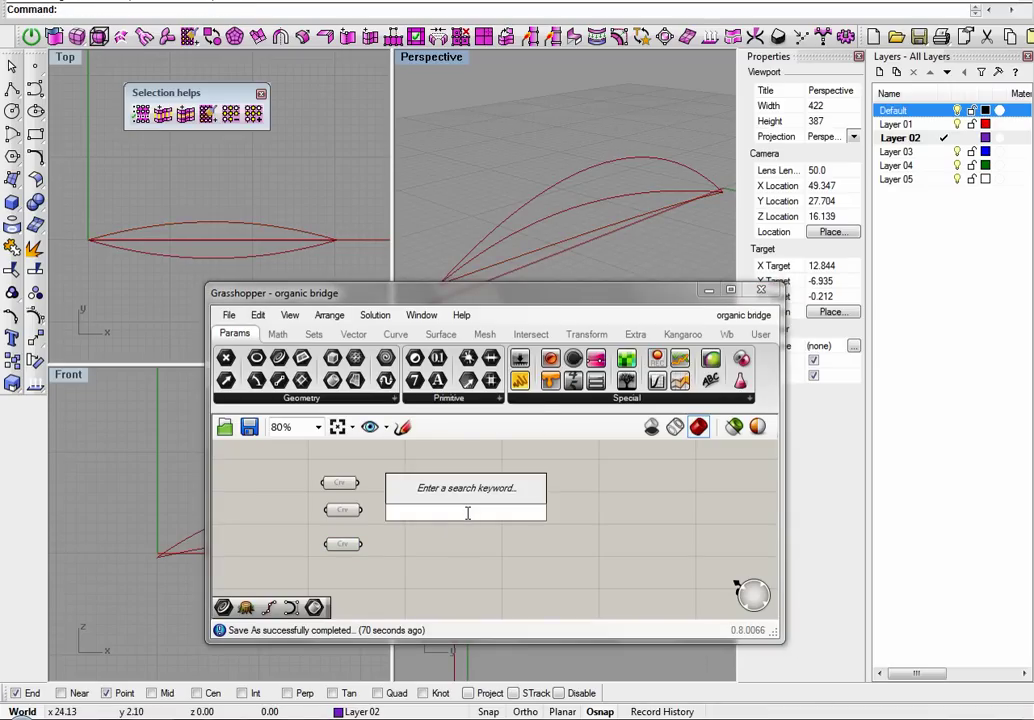
{"action": "type", "text": "divide"}
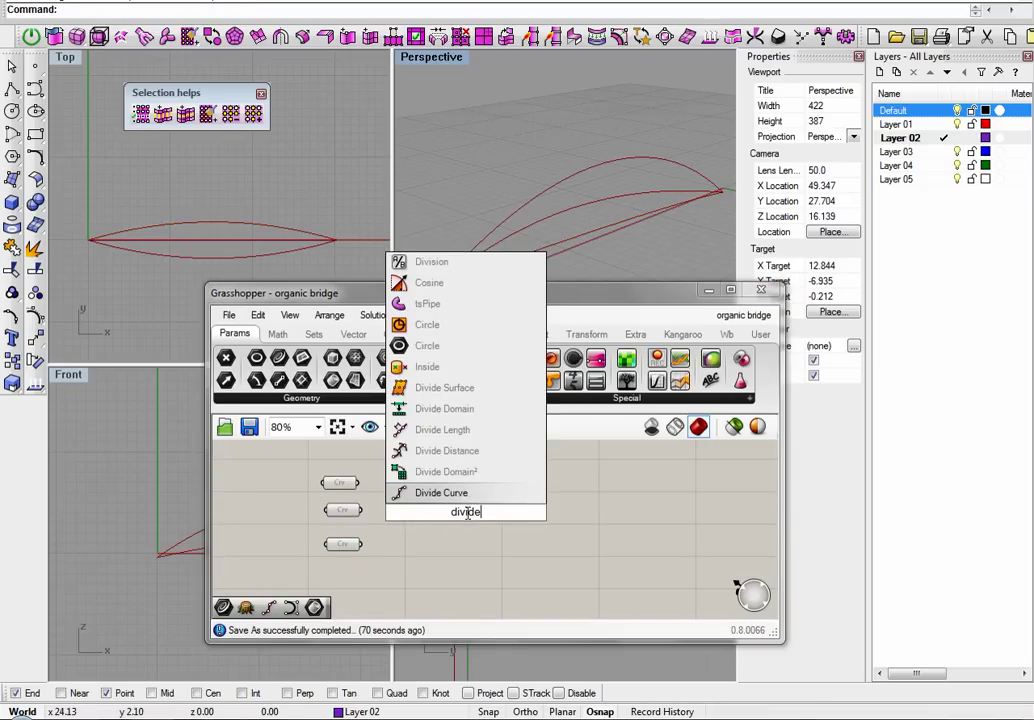
{"action": "left_click", "coordinate": [455, 493]}
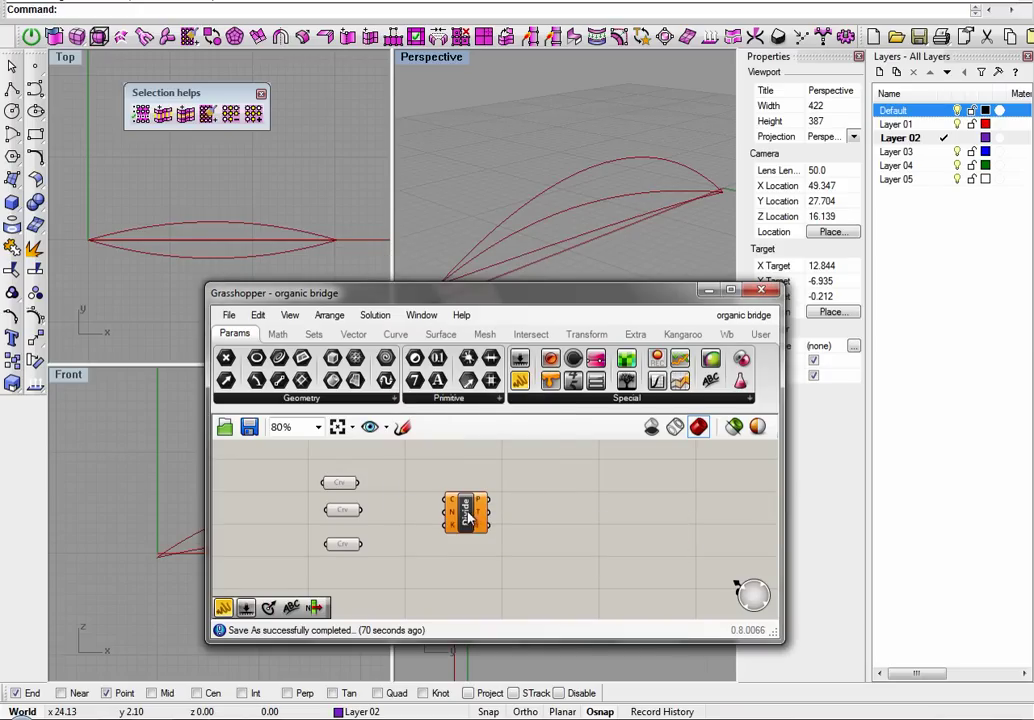
{"action": "left_click_drag", "start_coordinate": [458, 510], "coordinate": [454, 499]}
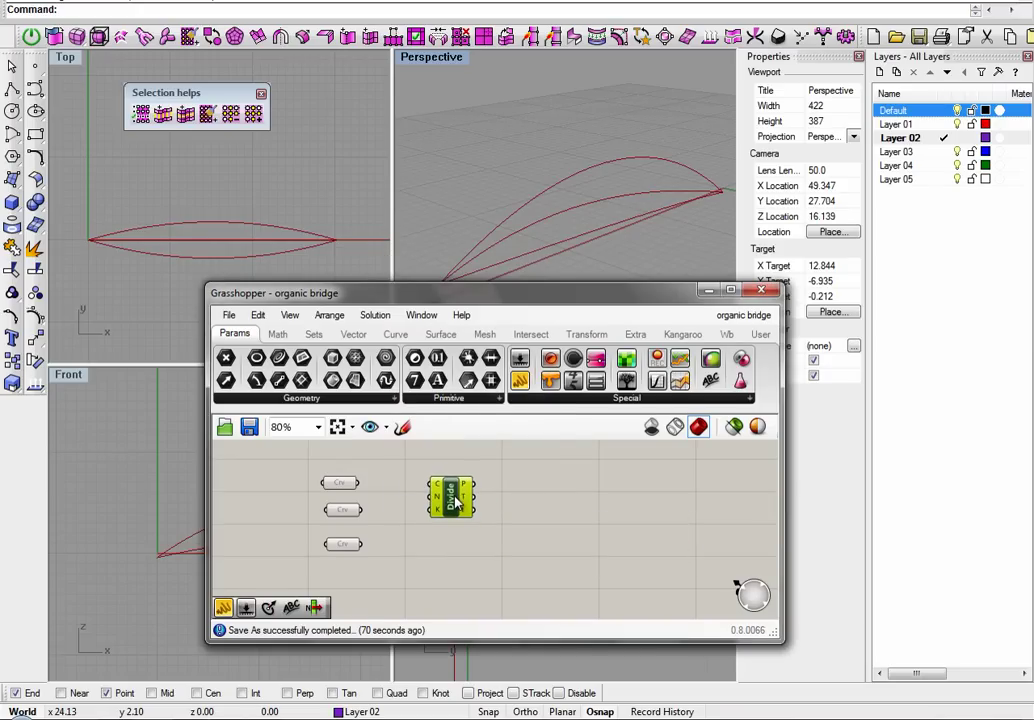
Connect all three curve parameters to the curve input of the Divide component
{"action": "left_click_drag", "start_coordinate": [357, 483], "coordinate": [431, 481]}
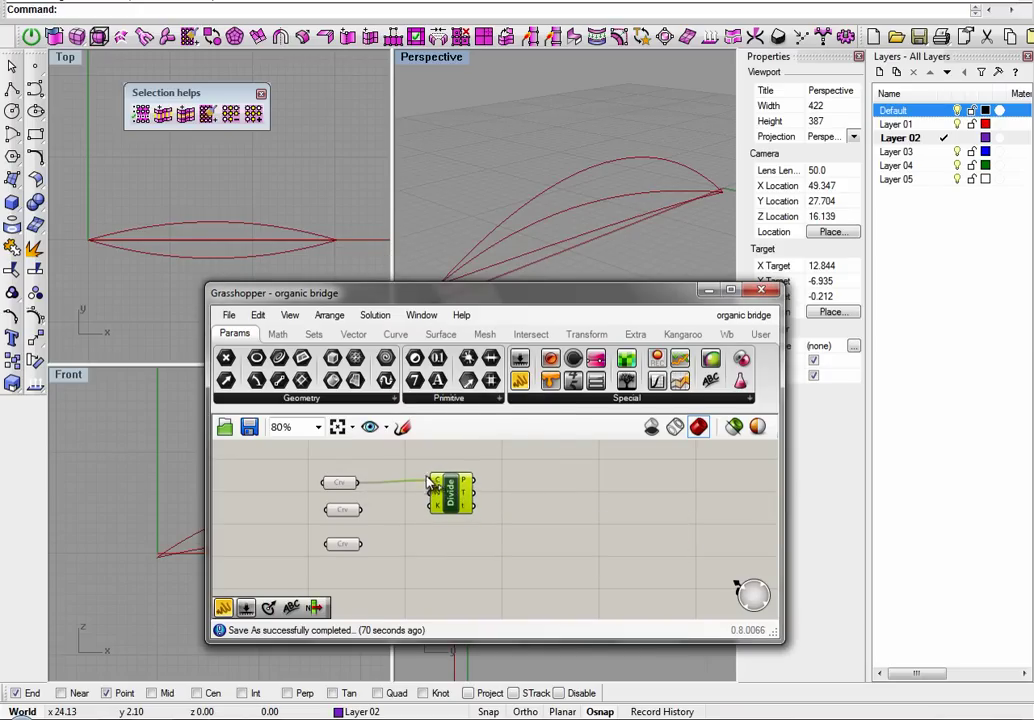
{"action": "left_click_drag", "start_coordinate": [359, 510], "coordinate": [431, 481]}
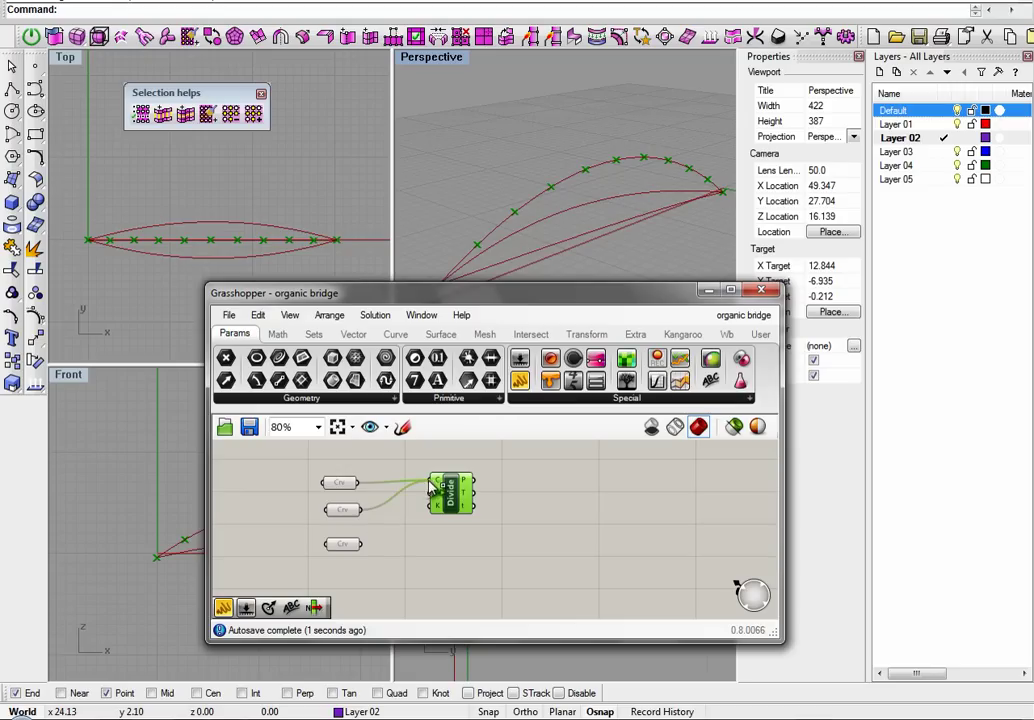
{"action": "left_click_drag", "start_coordinate": [360, 545], "coordinate": [432, 483]}
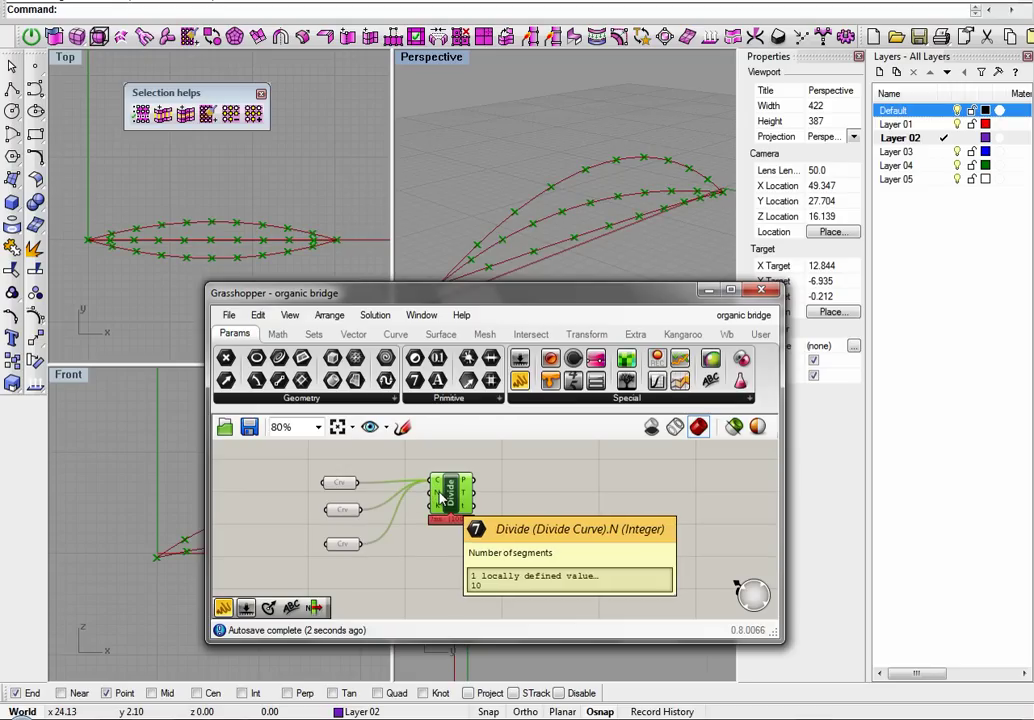
Set the Divide component's number of segments to 50
{"action": "right_click", "coordinate": [445, 497]}
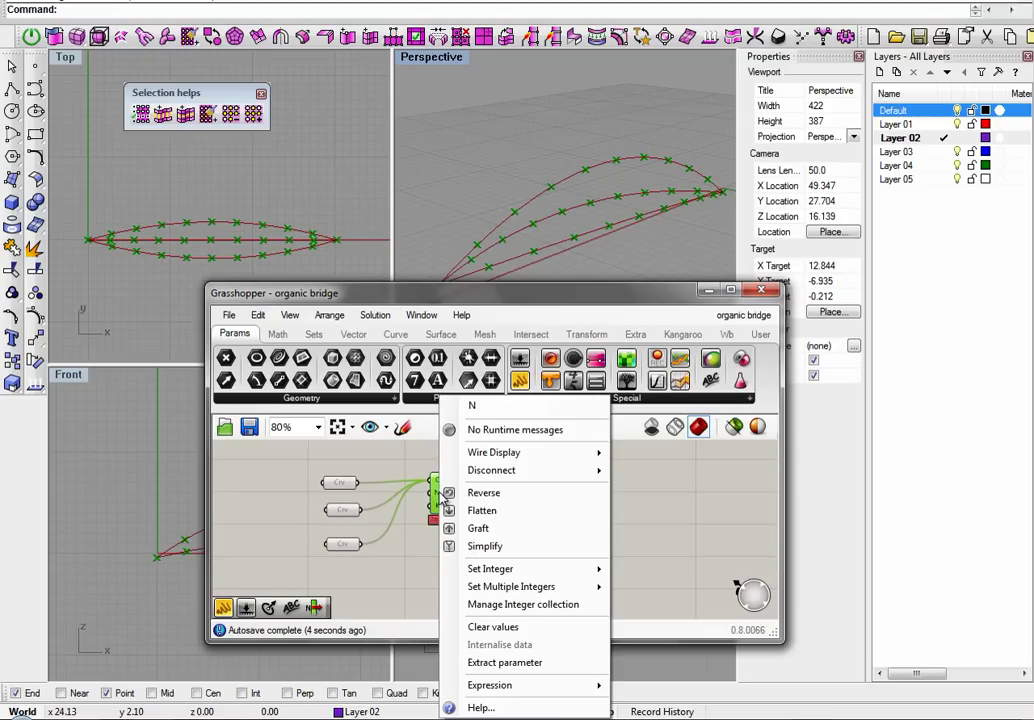
{"action": "mouse_move", "coordinate": [526, 568]}
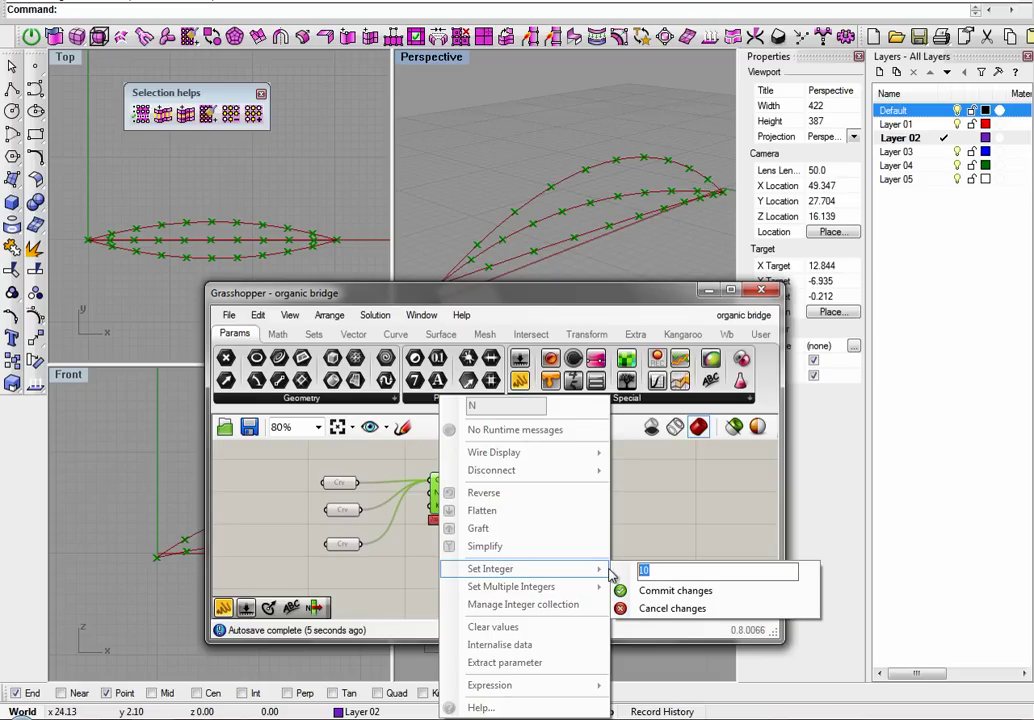
{"action": "type", "text": "50"}
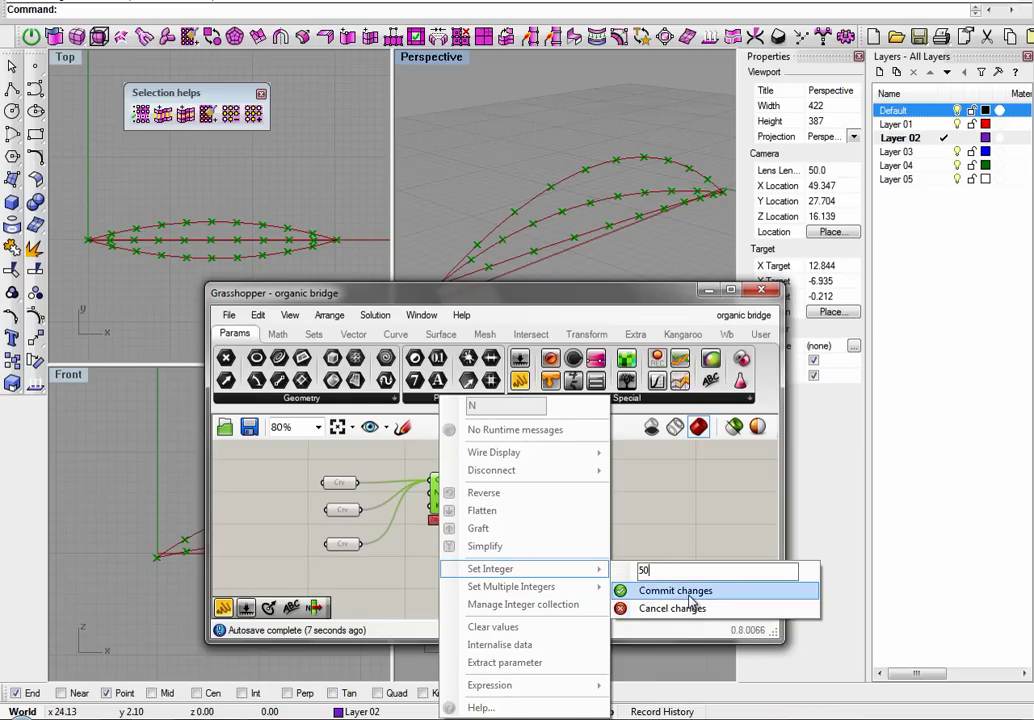
{"action": "left_click", "coordinate": [625, 591]}
{"action": "left_click", "coordinate": [596, 528]}
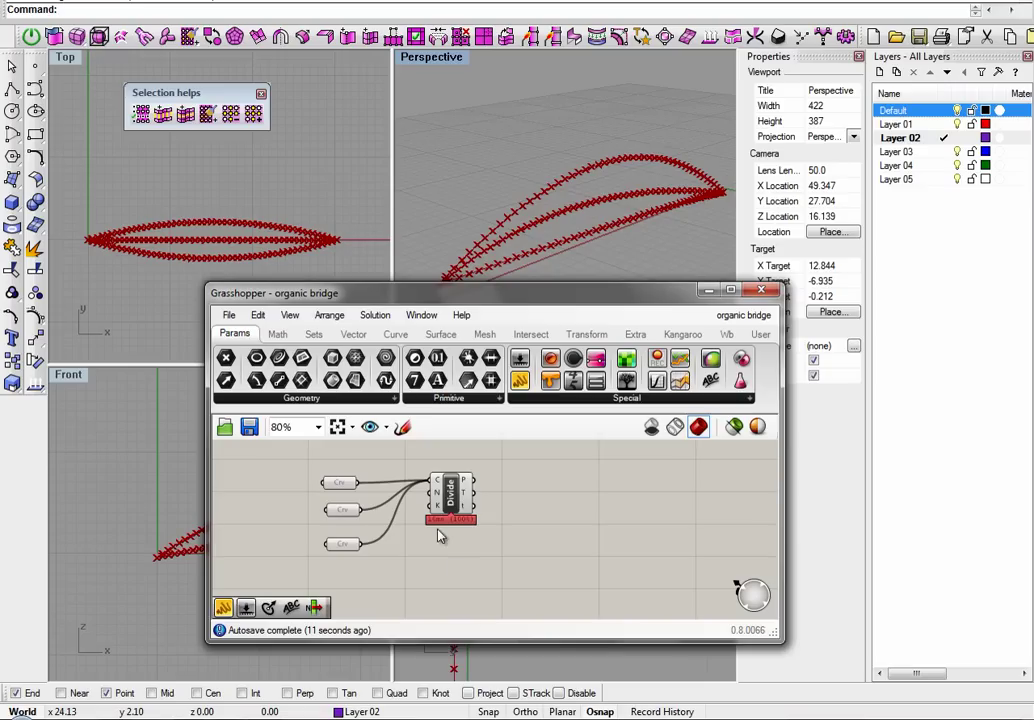
Add a Perp Frames component below Divide and connect all three curve parameters to its curve input
{"action": "left_click", "coordinate": [315, 335]}
{"action": "left_click", "coordinate": [350, 335]}
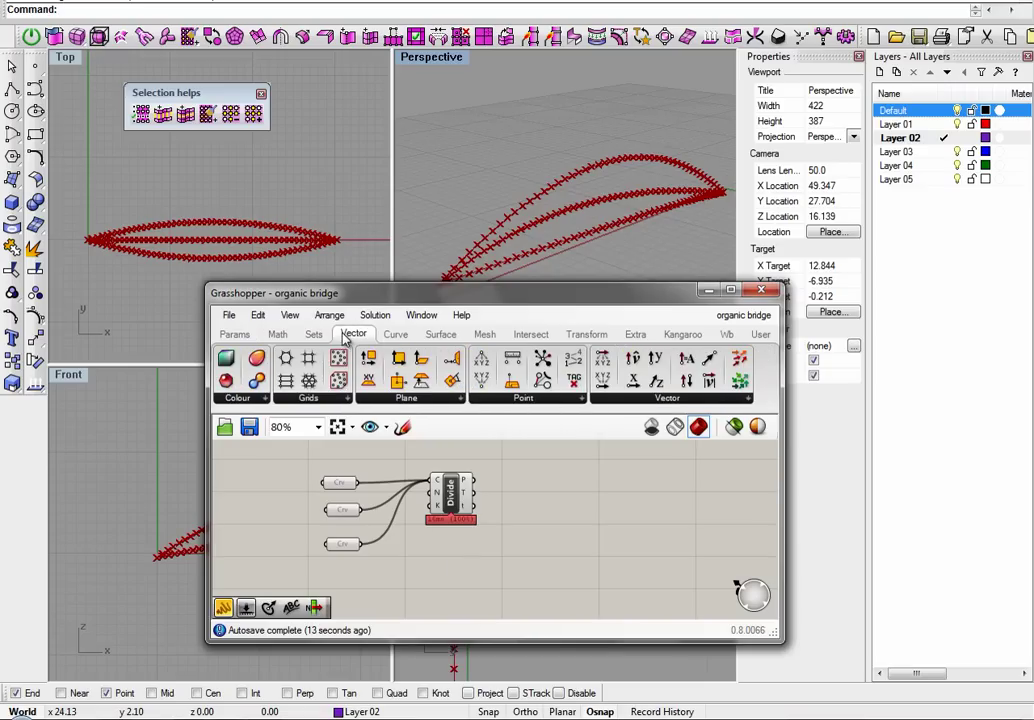
{"action": "left_click", "coordinate": [395, 336]}
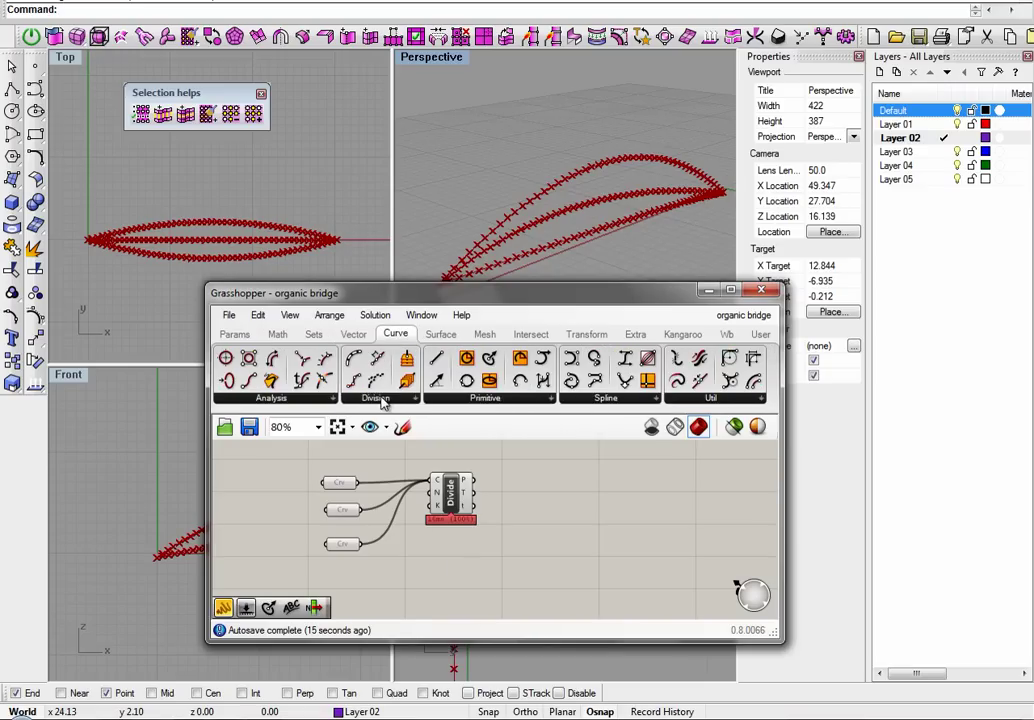
{"action": "left_click", "coordinate": [383, 398]}
{"action": "left_click_drag", "start_coordinate": [402, 626], "coordinate": [466, 568]}
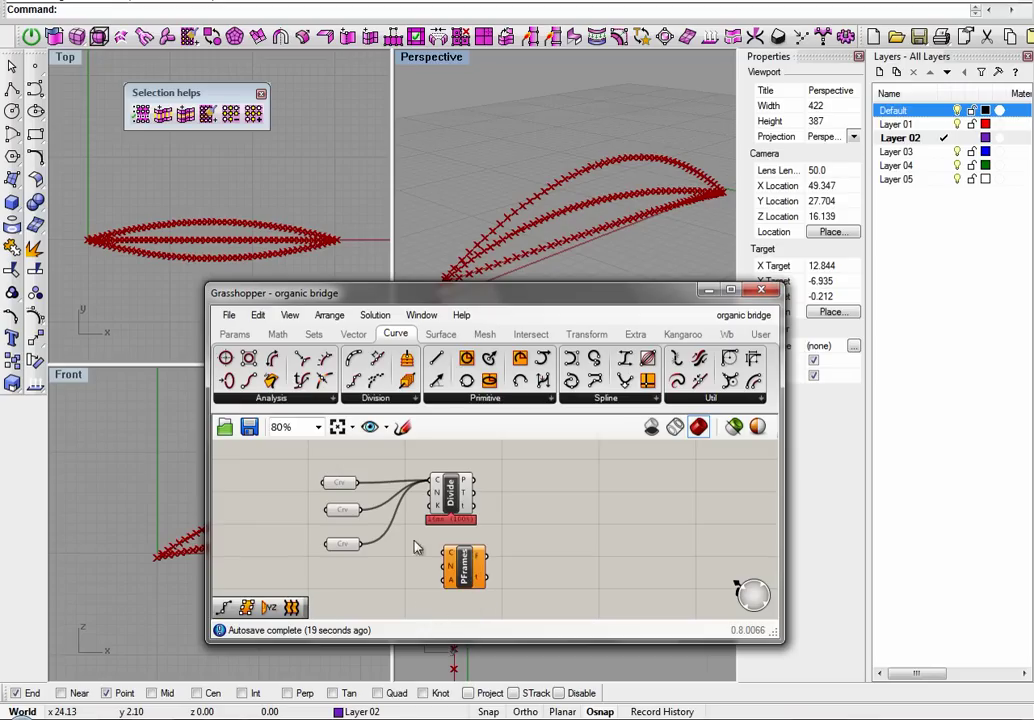
{"action": "left_click_drag", "start_coordinate": [358, 483], "coordinate": [448, 553]}
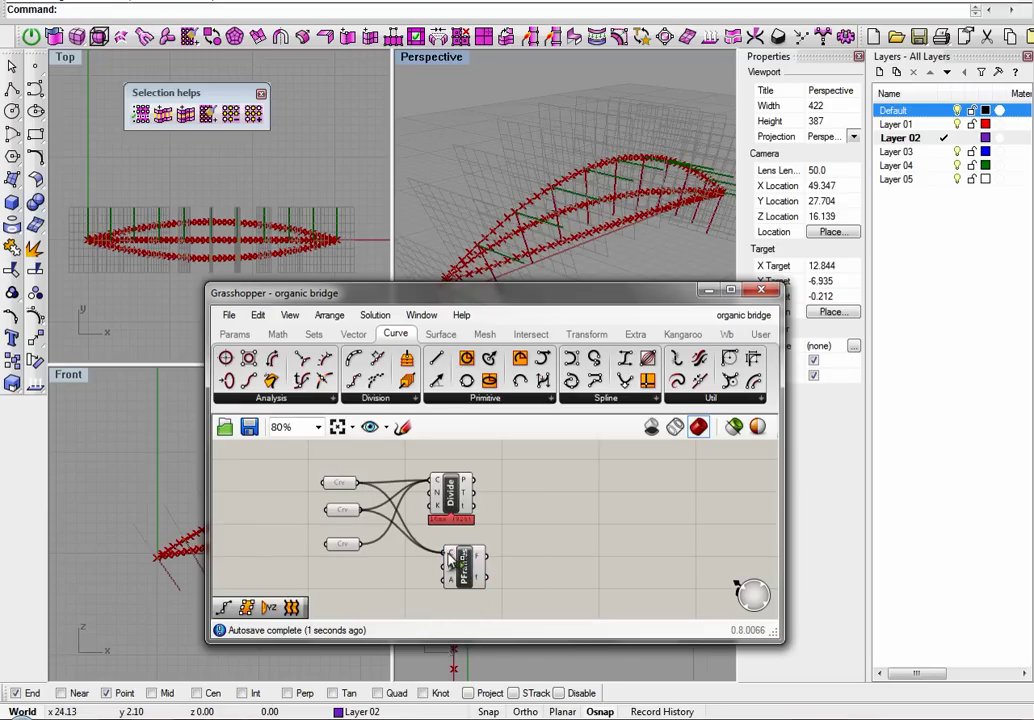
{"action": "left_click_drag", "start_coordinate": [360, 543], "coordinate": [447, 553], "text": "shift"}
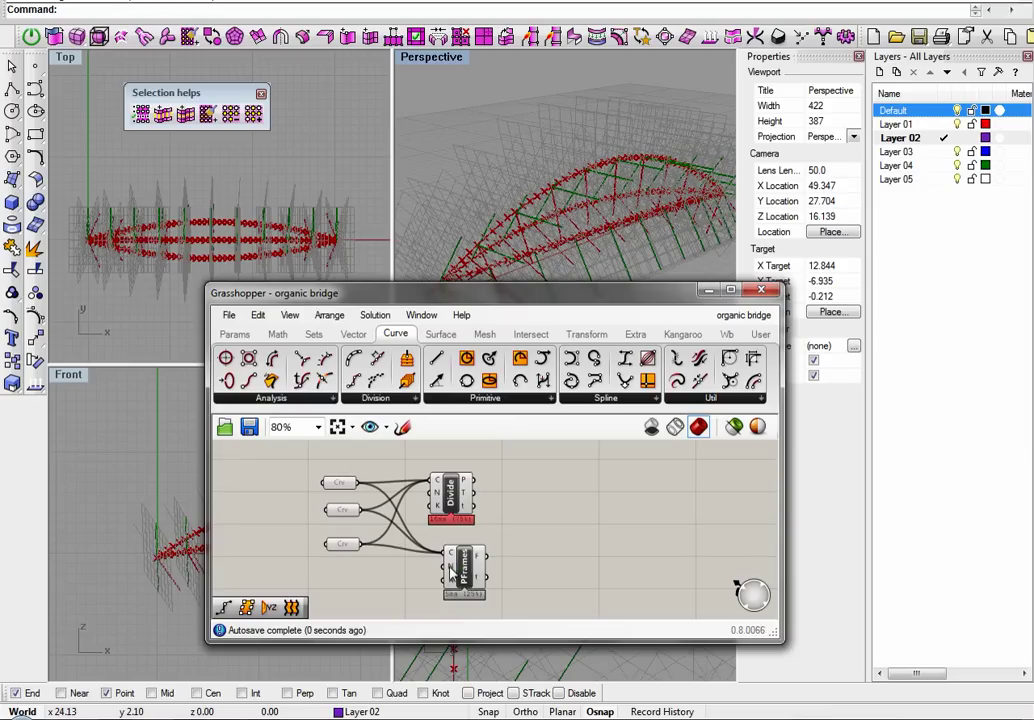
Set the Perp Frames component's number of segments to 50 and turn off its preview
{"action": "right_click", "coordinate": [451, 571]}
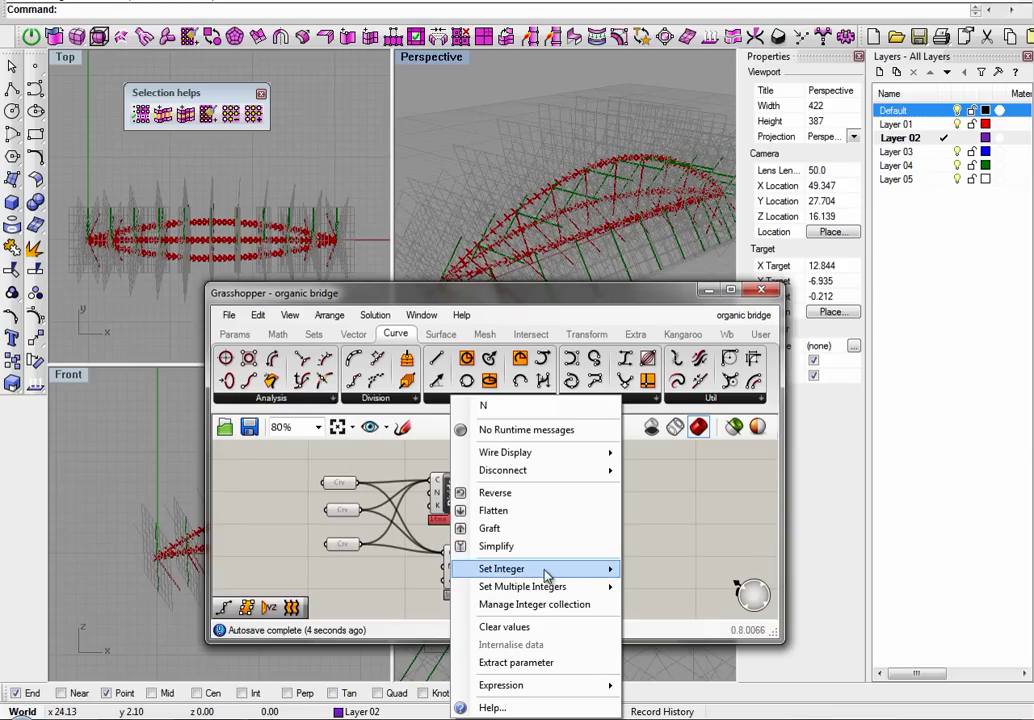
{"action": "mouse_move", "coordinate": [568, 576]}
{"action": "left_click_drag", "start_coordinate": [663, 570], "coordinate": [645, 572]}
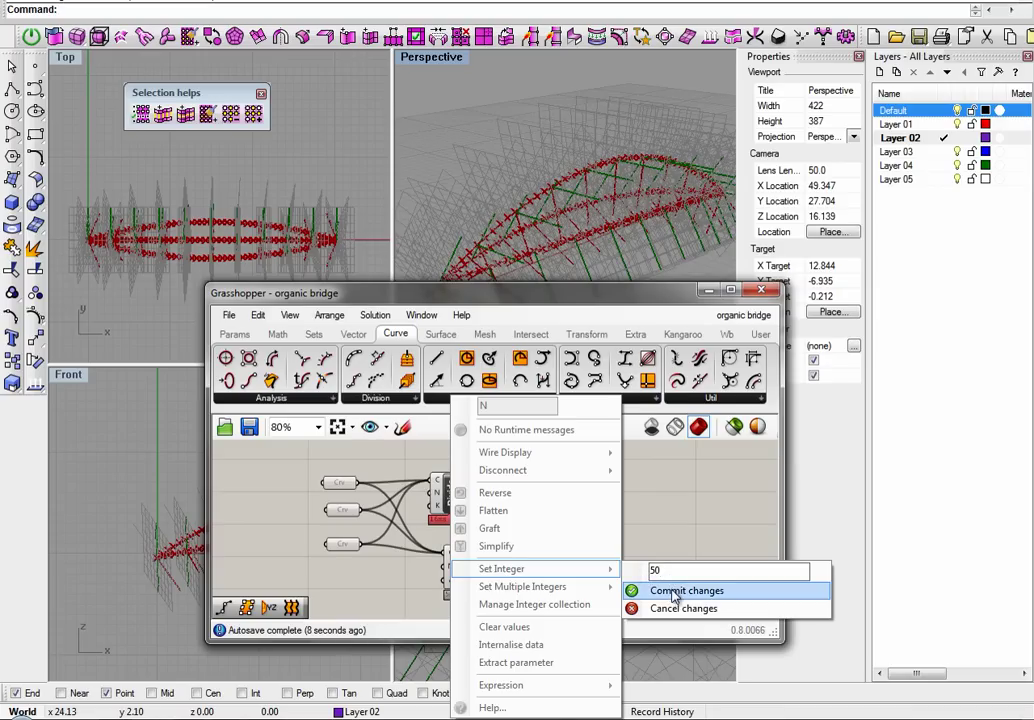
{"action": "left_click", "coordinate": [674, 591]}
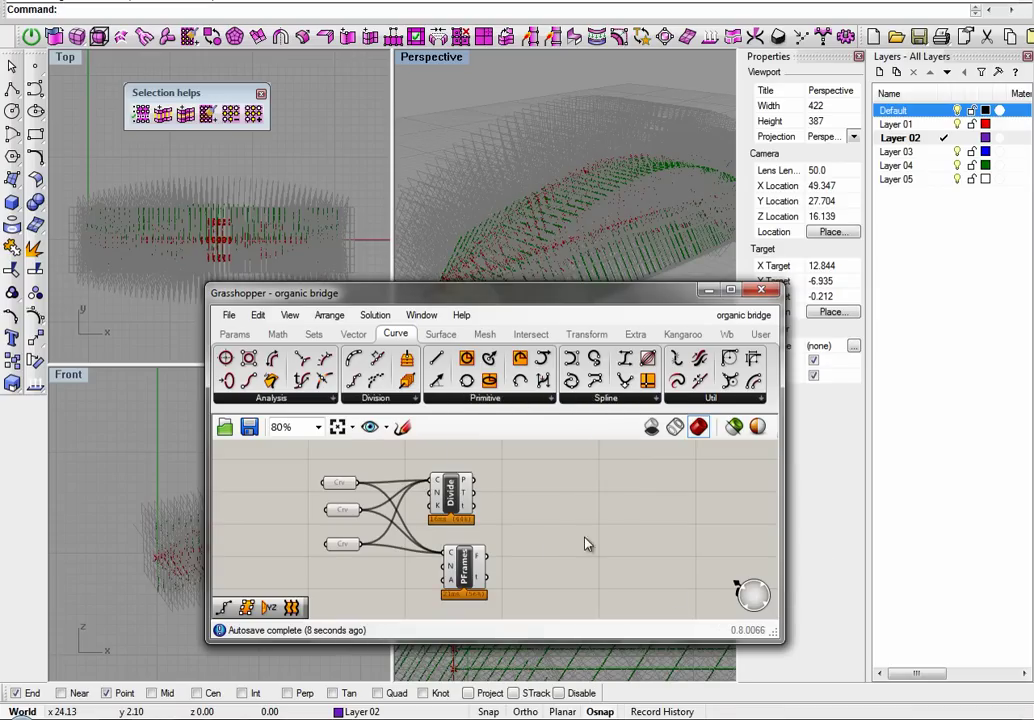
{"action": "right_click", "coordinate": [463, 570]}
{"action": "left_click", "coordinate": [555, 431]}
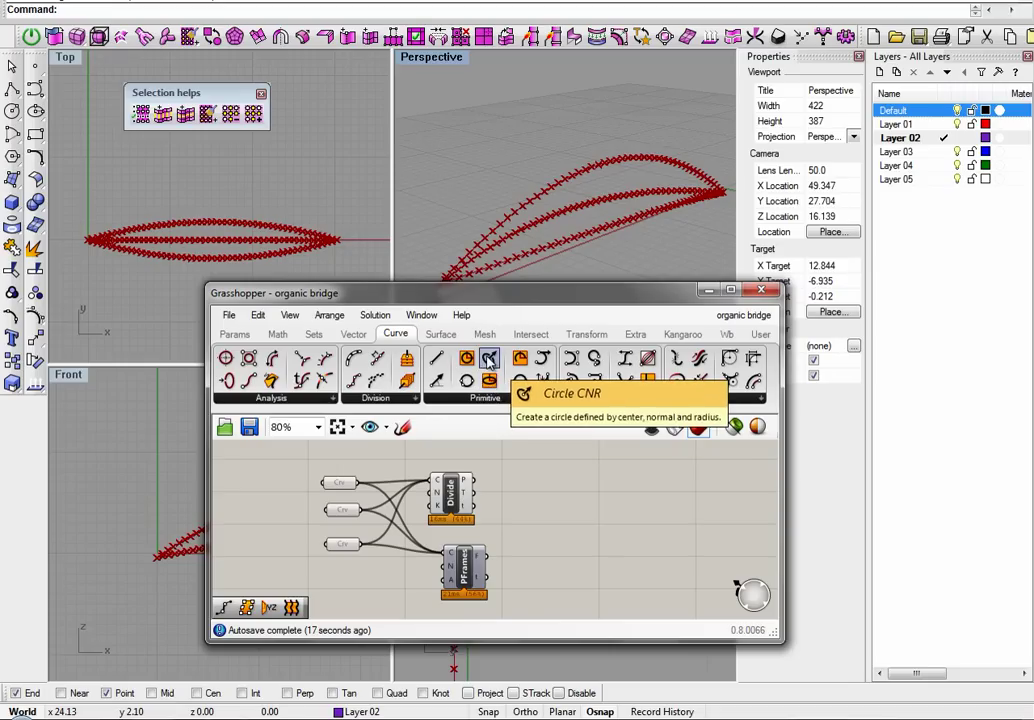
Add a Circle CNR component beside the Divide component
{"action": "left_click", "coordinate": [489, 359]}
{"action": "left_click", "coordinate": [561, 503]}
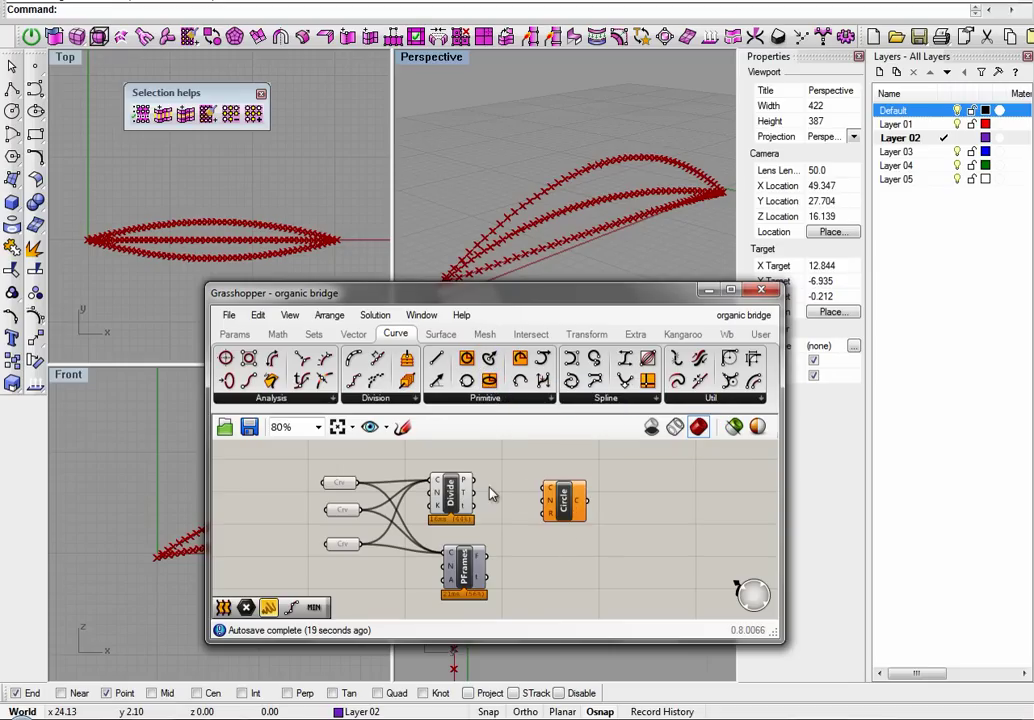
{"action": "left_click_drag", "start_coordinate": [475, 482], "coordinate": [547, 489]}
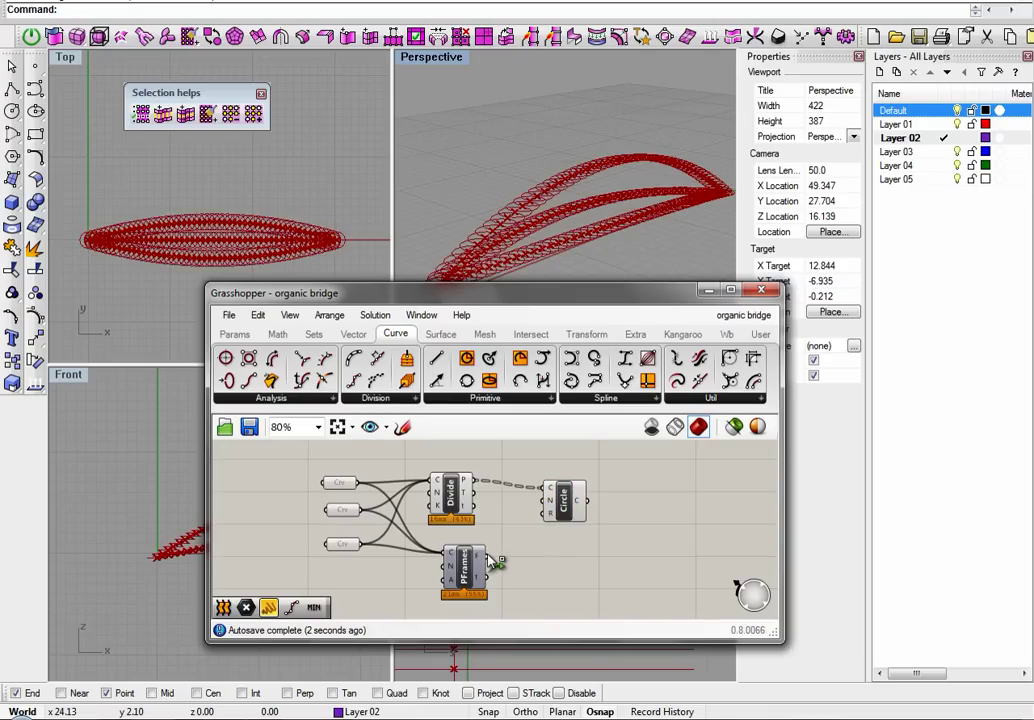
{"action": "left_click_drag", "start_coordinate": [497, 565], "coordinate": [545, 491]}
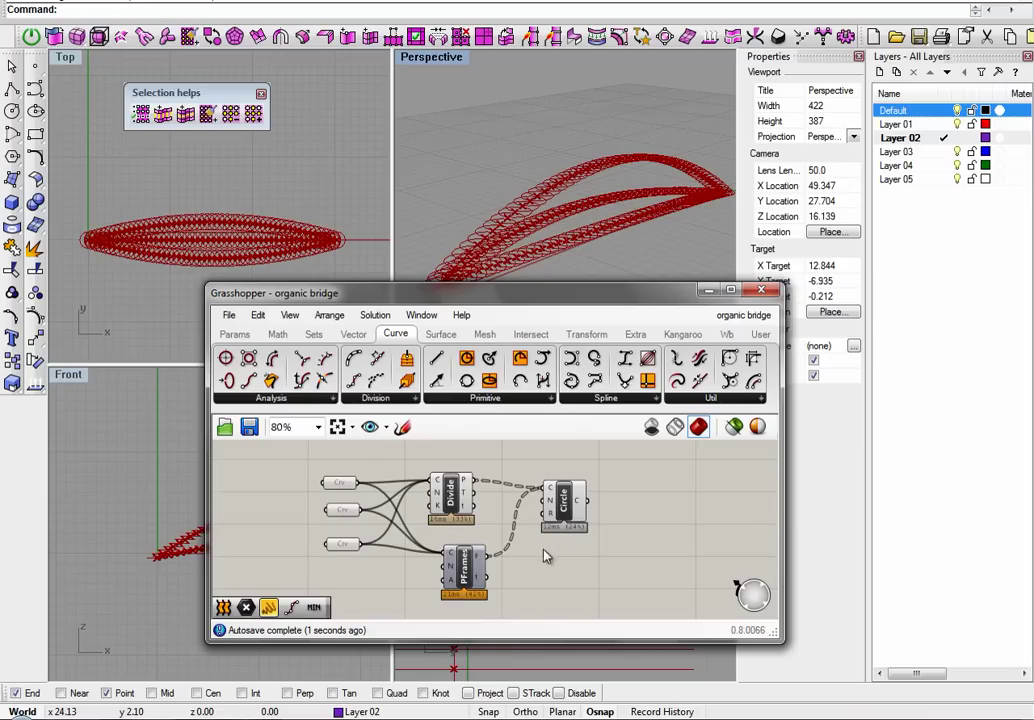
{"action": "left_click", "coordinate": [563, 503]}
{"action": "right_click", "coordinate": [551, 488]}
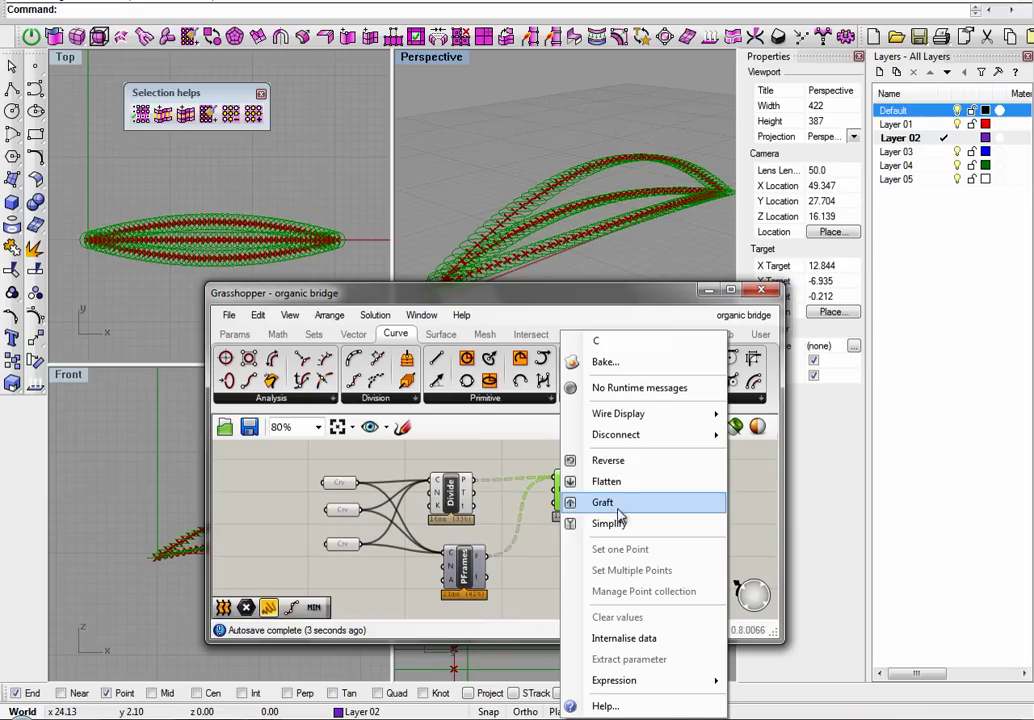
{"action": "mouse_move", "coordinate": [577, 434]}
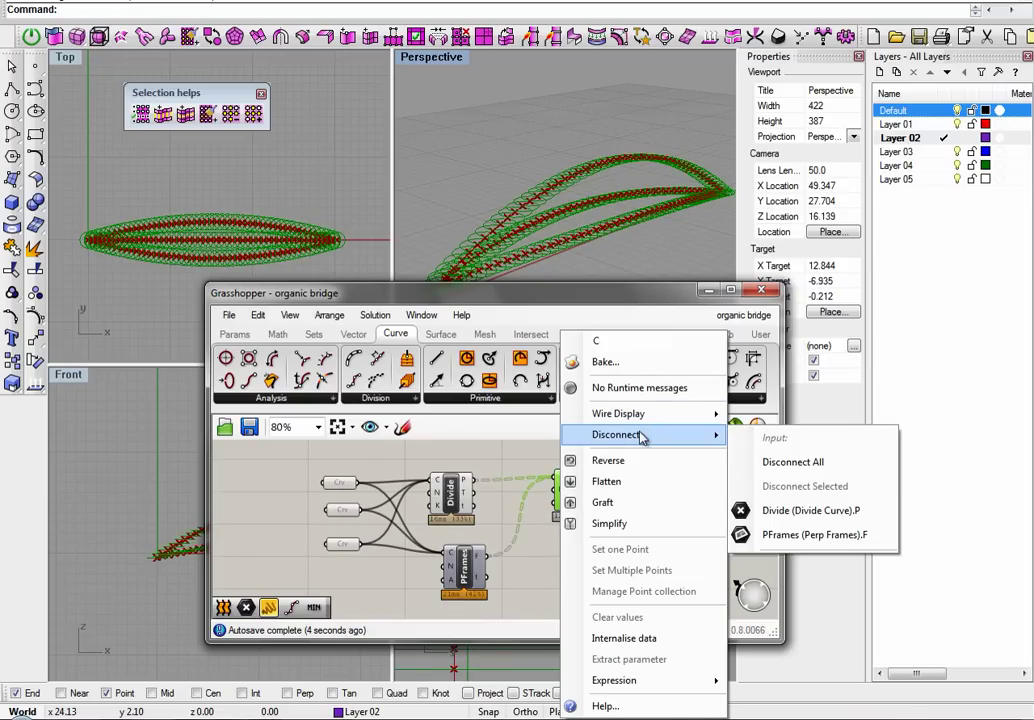
{"action": "left_click", "coordinate": [826, 512]}
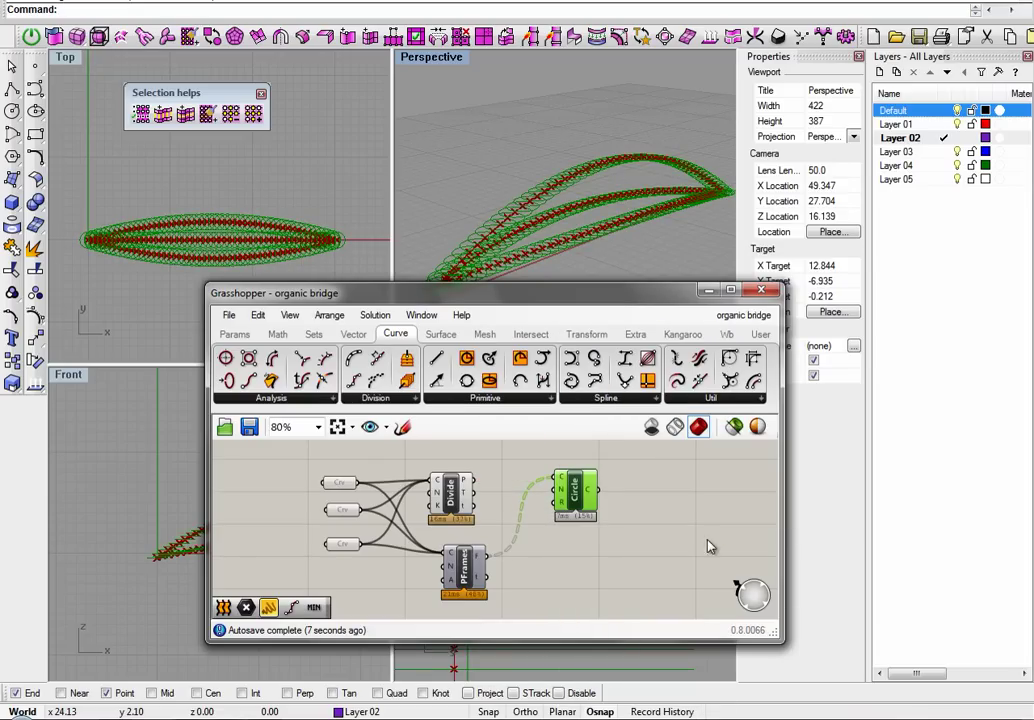
{"action": "right_click", "coordinate": [566, 484]}
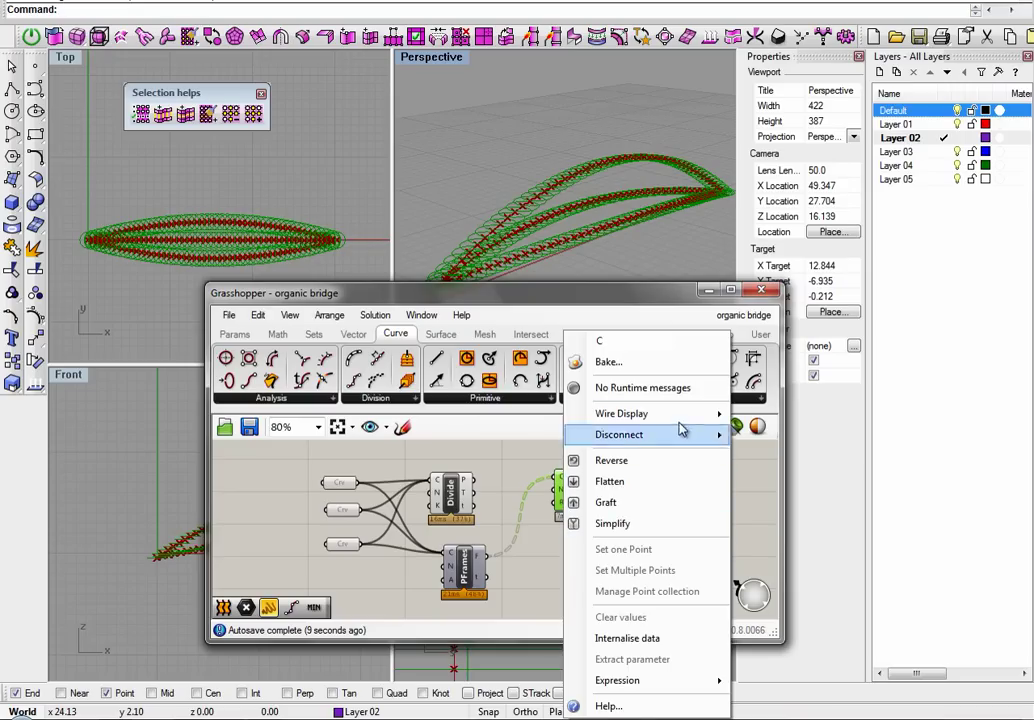
{"action": "mouse_move", "coordinate": [716, 449]}
{"action": "left_click", "coordinate": [790, 461]}
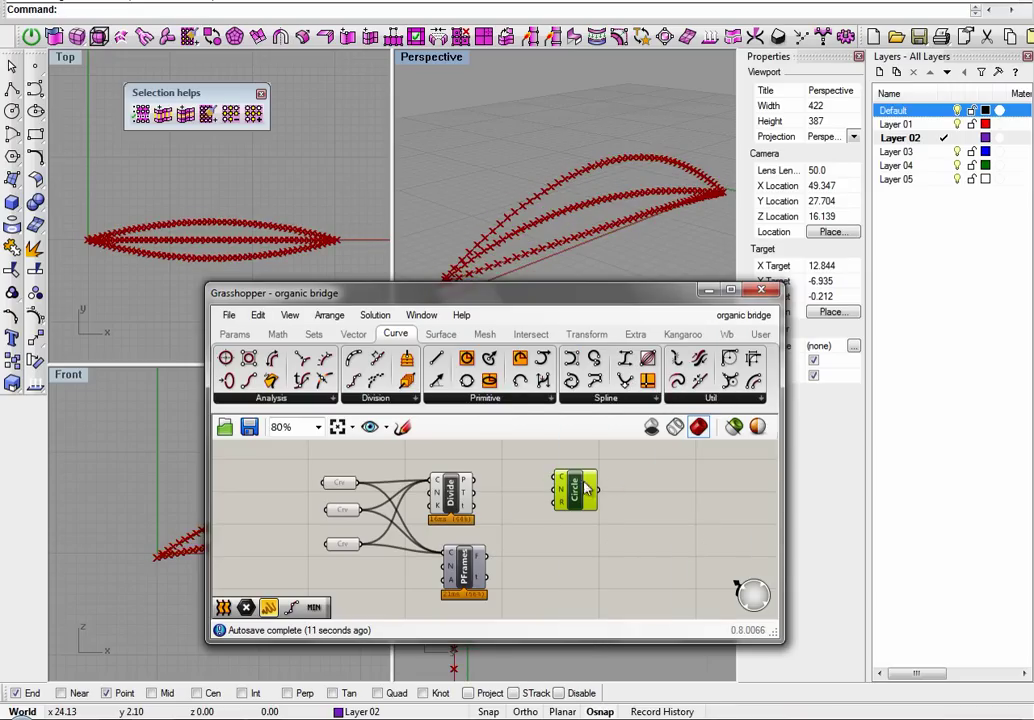
Connect Divide's points output to the Circle component's center input and the Perp Frames output to its normal input
{"action": "left_click_drag", "start_coordinate": [497, 484], "coordinate": [561, 477]}
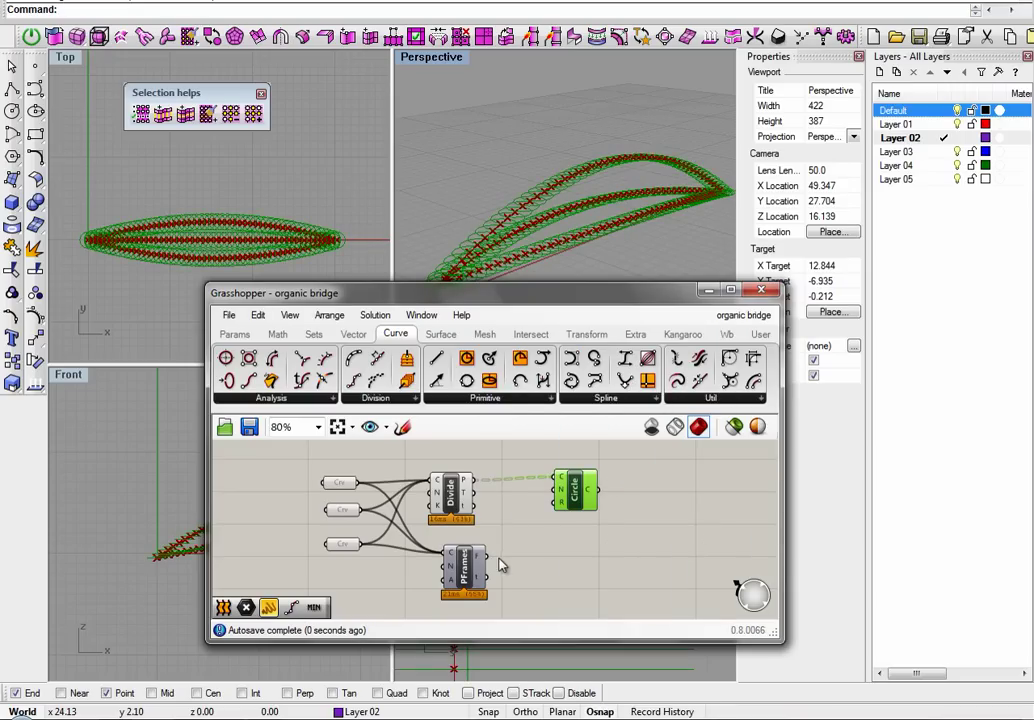
{"action": "left_click_drag", "start_coordinate": [494, 566], "coordinate": [557, 490]}
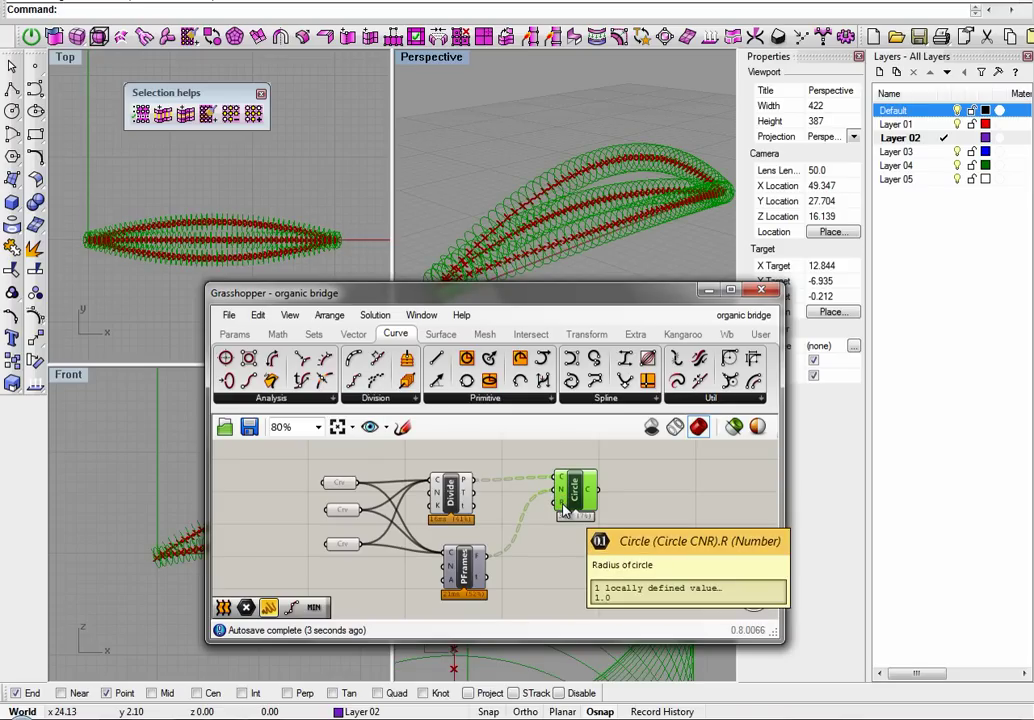
Set the radius input of the Circle CNR component to 0.3
{"action": "right_click", "coordinate": [565, 510]}
{"action": "mouse_move", "coordinate": [649, 570]}
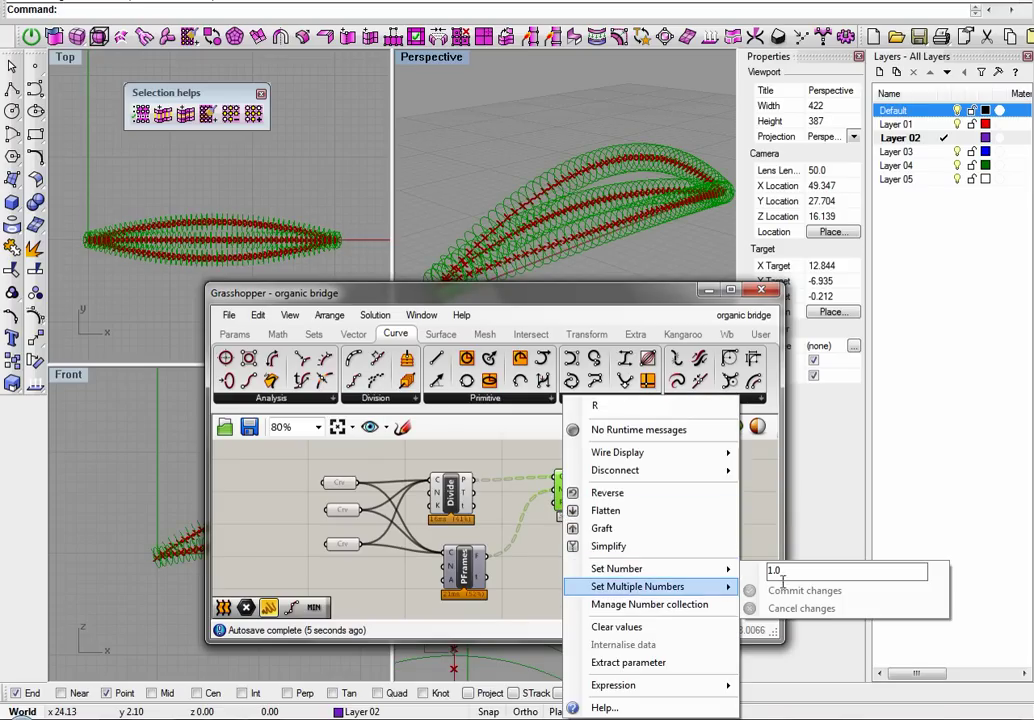
{"action": "mouse_move", "coordinate": [722, 568]}
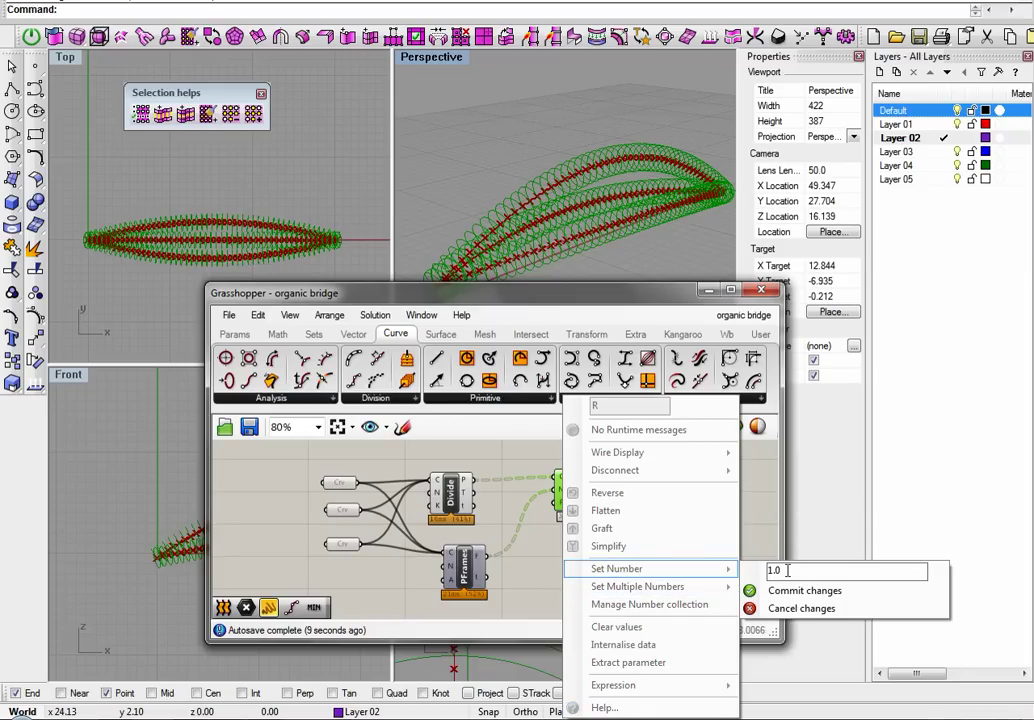
{"action": "type", "text": "1"}
{"action": "left_click", "coordinate": [757, 591]}
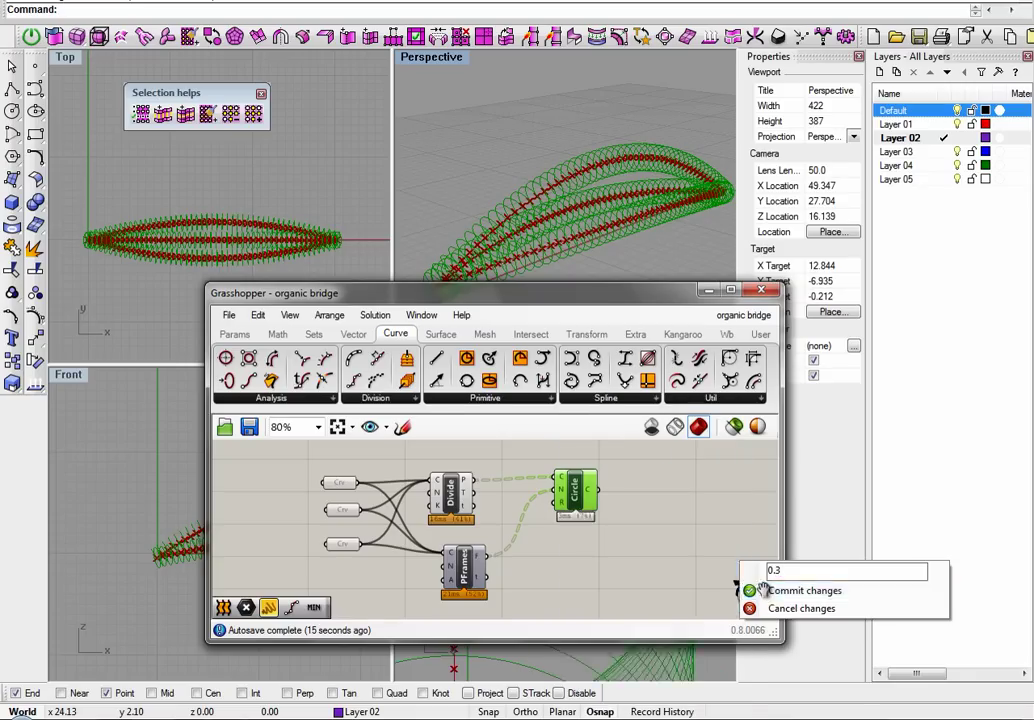
{"action": "left_click", "coordinate": [667, 529]}
{"action": "scroll", "coordinate": [563, 526], "scroll_direction": "down", "scroll_amount": 1}
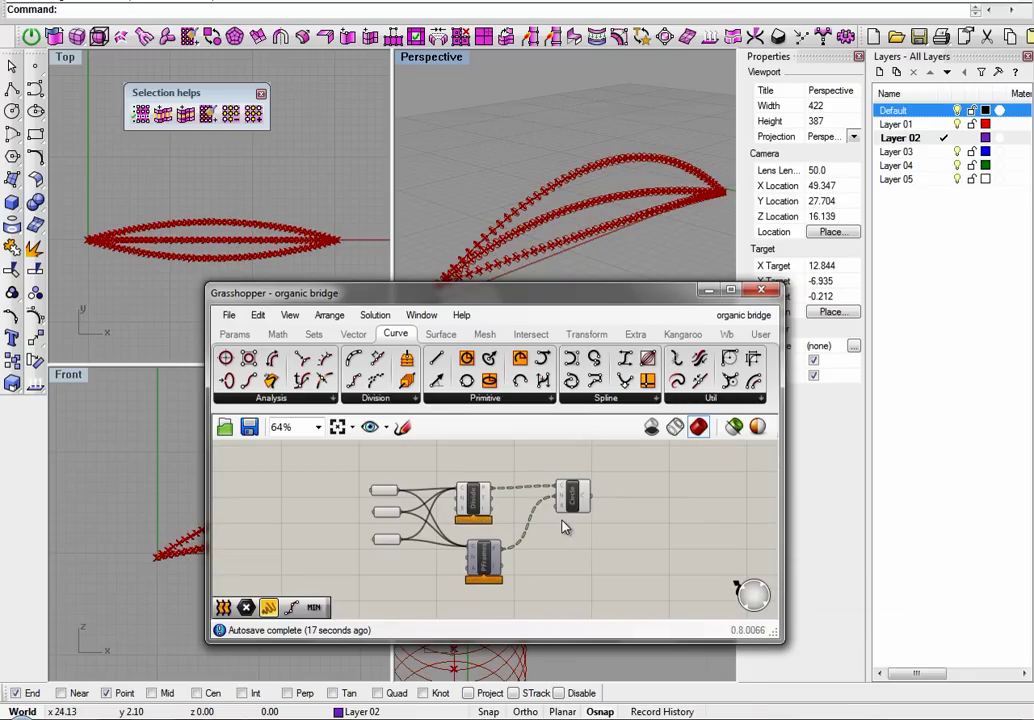
{"action": "scroll", "coordinate": [706, 519], "scroll_direction": "up", "scroll_amount": 1}
Add a Loft component beside the Circle component and connect the circle output to its curves input
{"action": "double_click", "coordinate": [670, 513]}
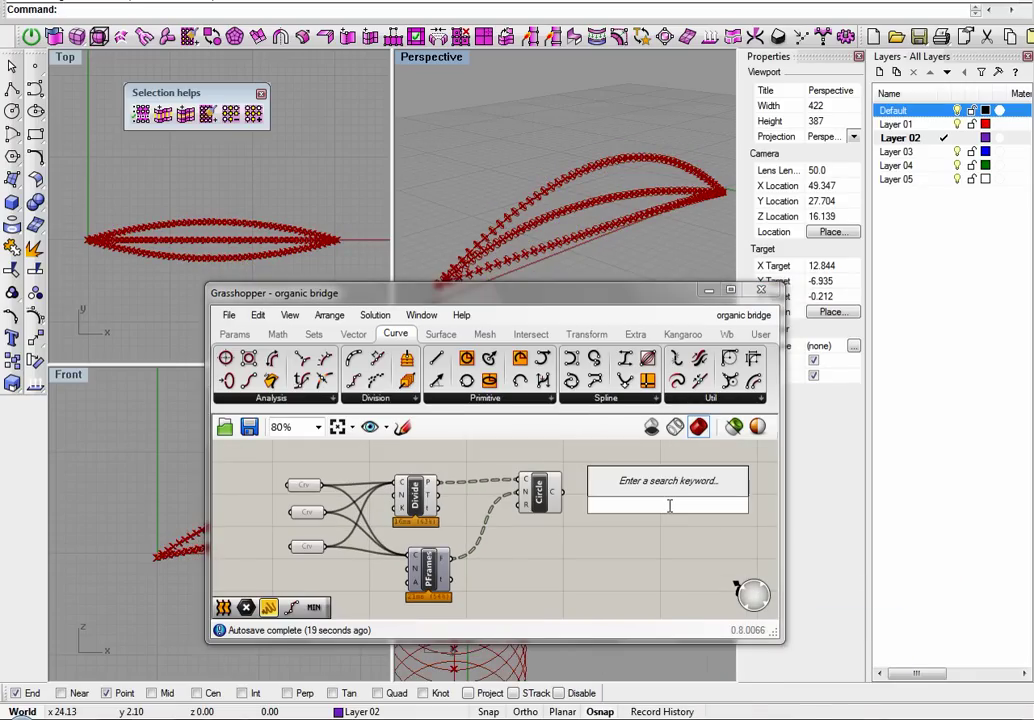
{"action": "type", "text": "loft"}
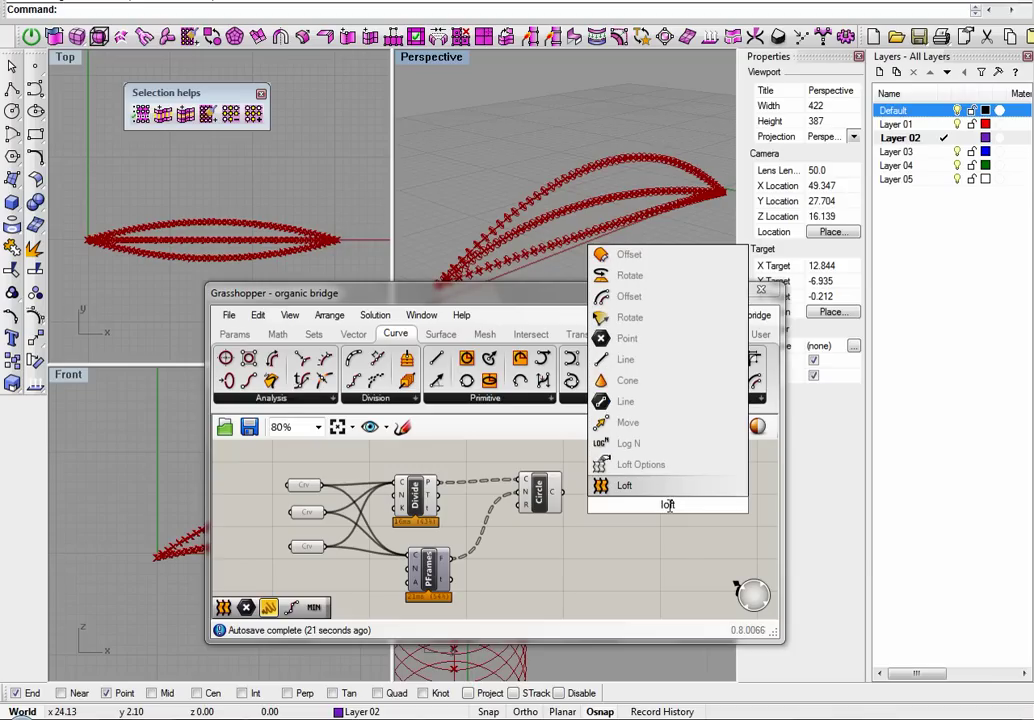
{"action": "left_click", "coordinate": [664, 487]}
{"action": "left_click_drag", "start_coordinate": [667, 506], "coordinate": [608, 492]}
{"action": "left_click", "coordinate": [683, 571]}
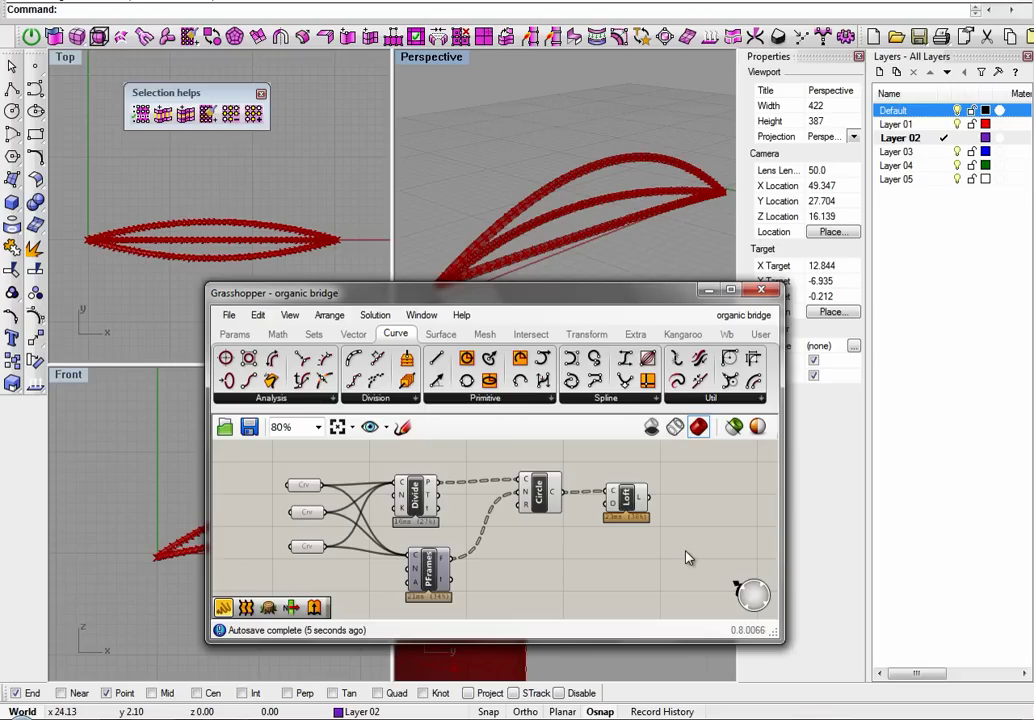
Bake the Loft component's surfaces to Layer 04
{"action": "right_click", "coordinate": [627, 507]}
{"action": "left_click", "coordinate": [672, 450]}
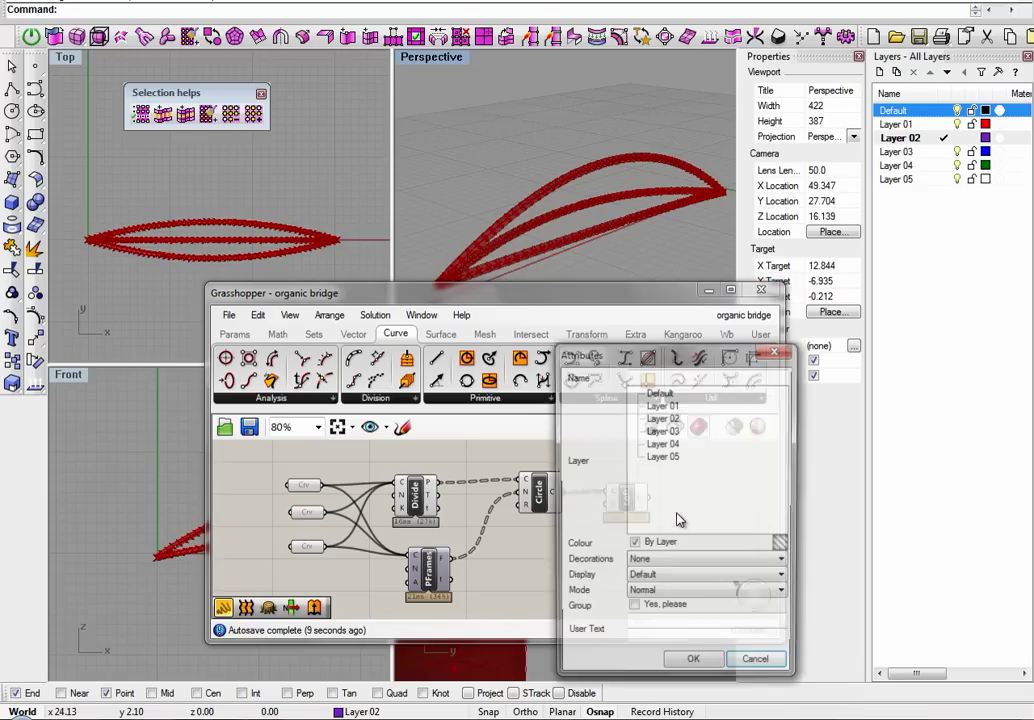
{"action": "left_click", "coordinate": [662, 443]}
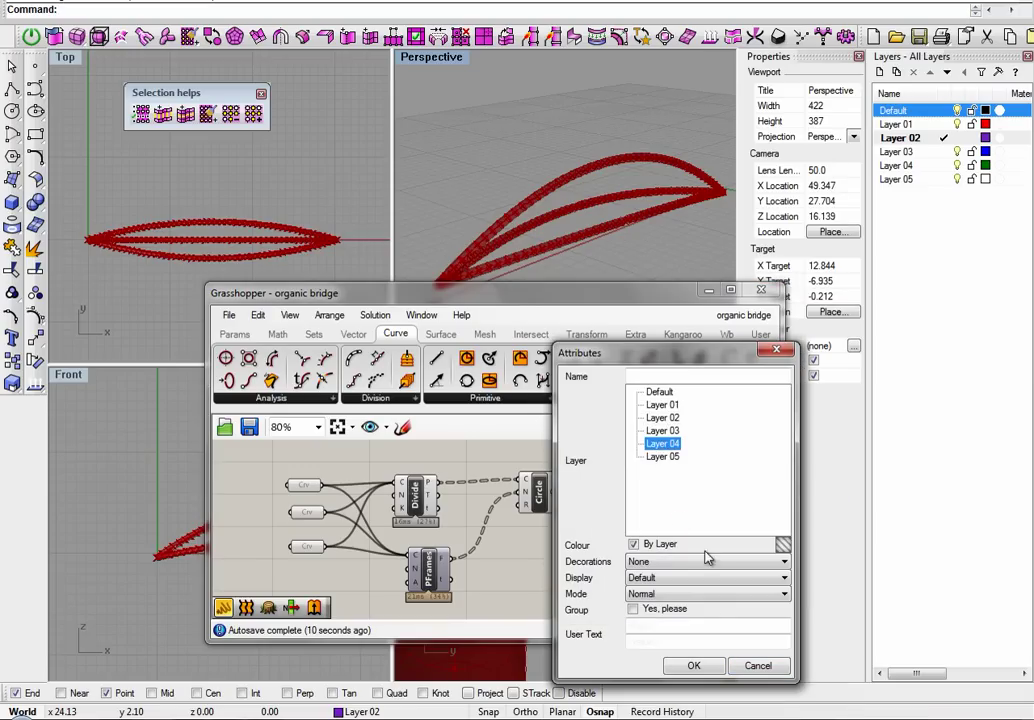
{"action": "left_click", "coordinate": [693, 667]}
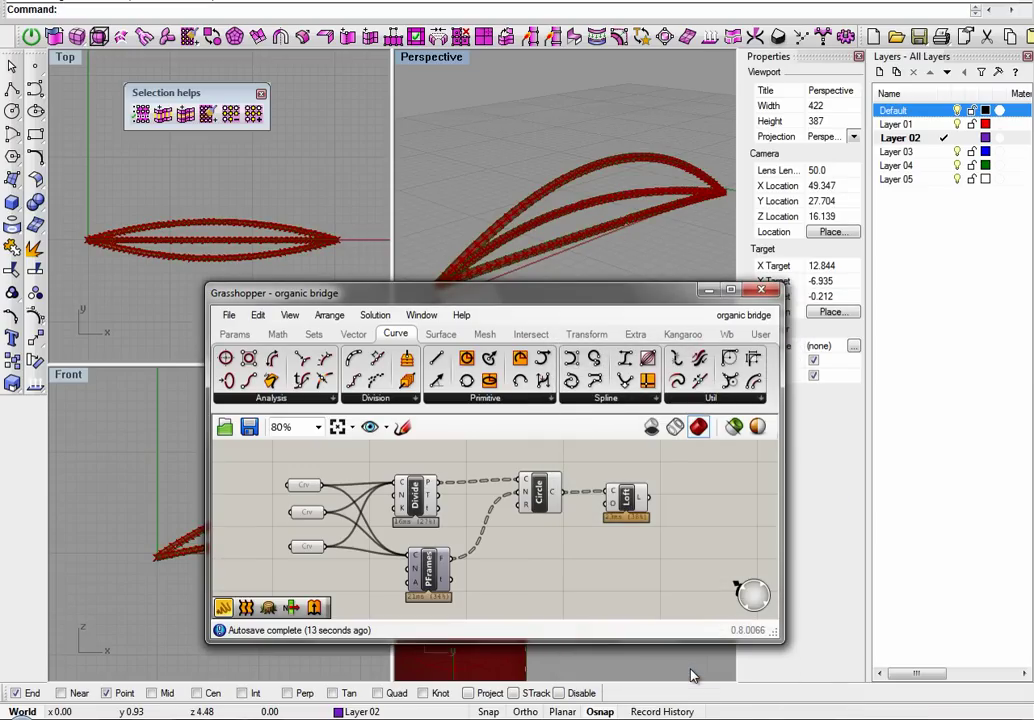
Turn off the preview of the Loft, Circle and Divide components
{"action": "right_click", "coordinate": [628, 497]}
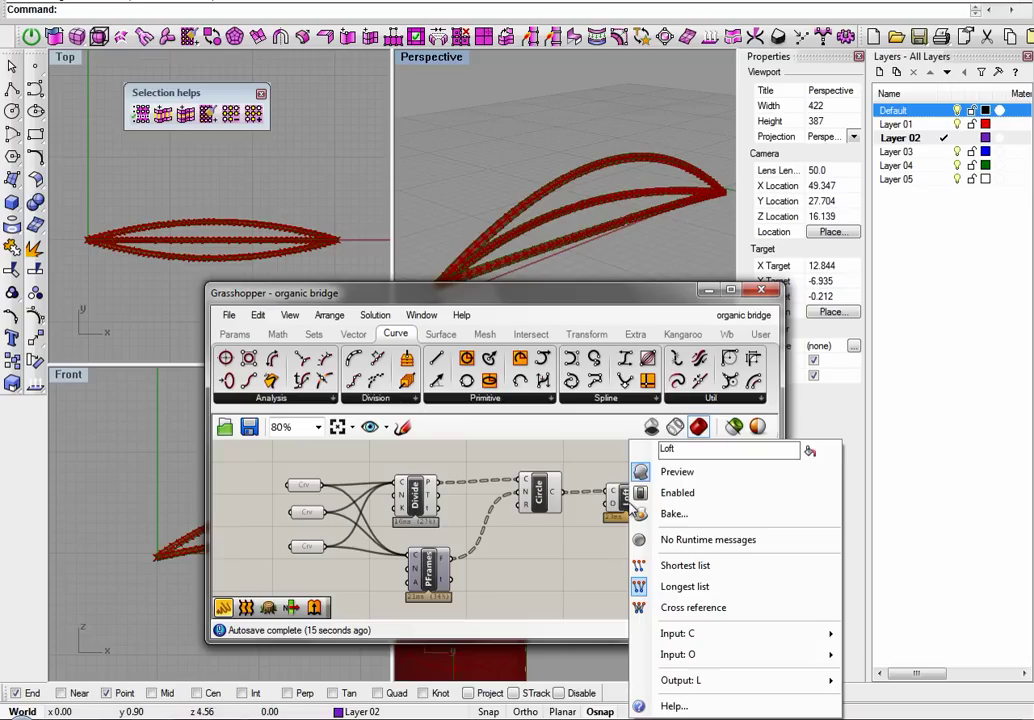
{"action": "left_click", "coordinate": [674, 473]}
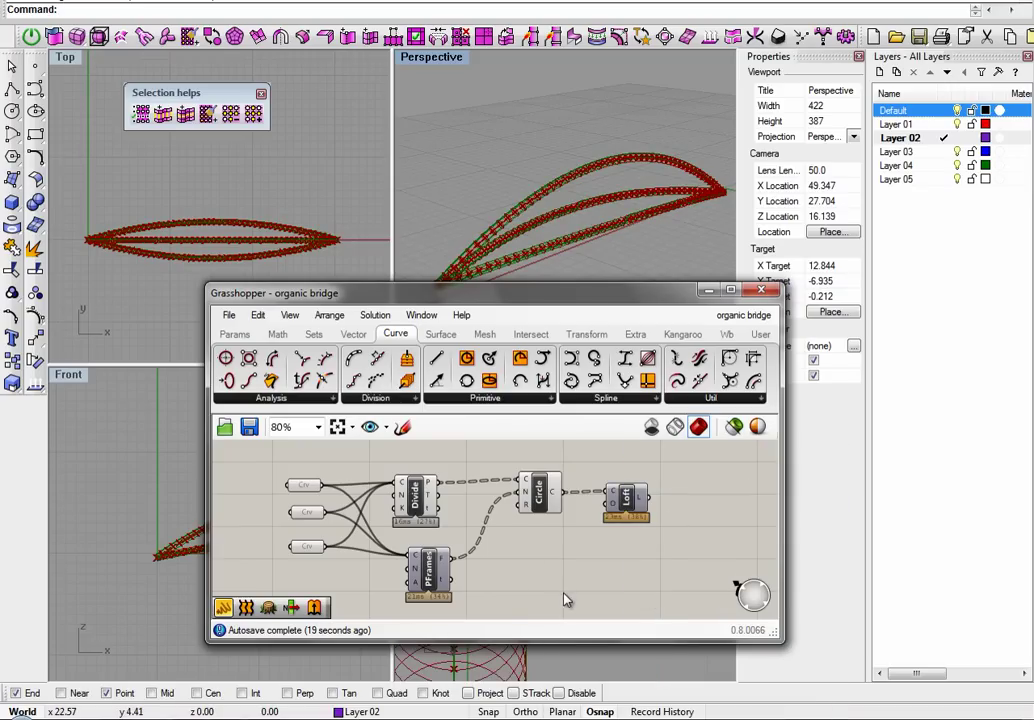
{"action": "left_click", "coordinate": [545, 508]}
{"action": "right_click", "coordinate": [545, 508]}
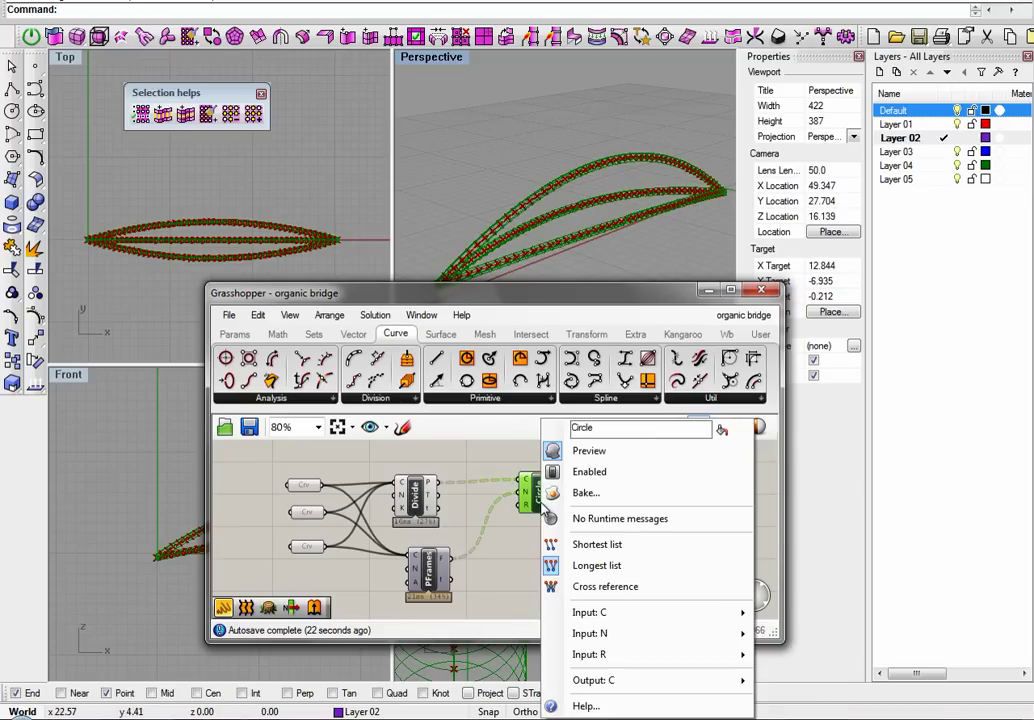
{"action": "key", "text": "Escape"}
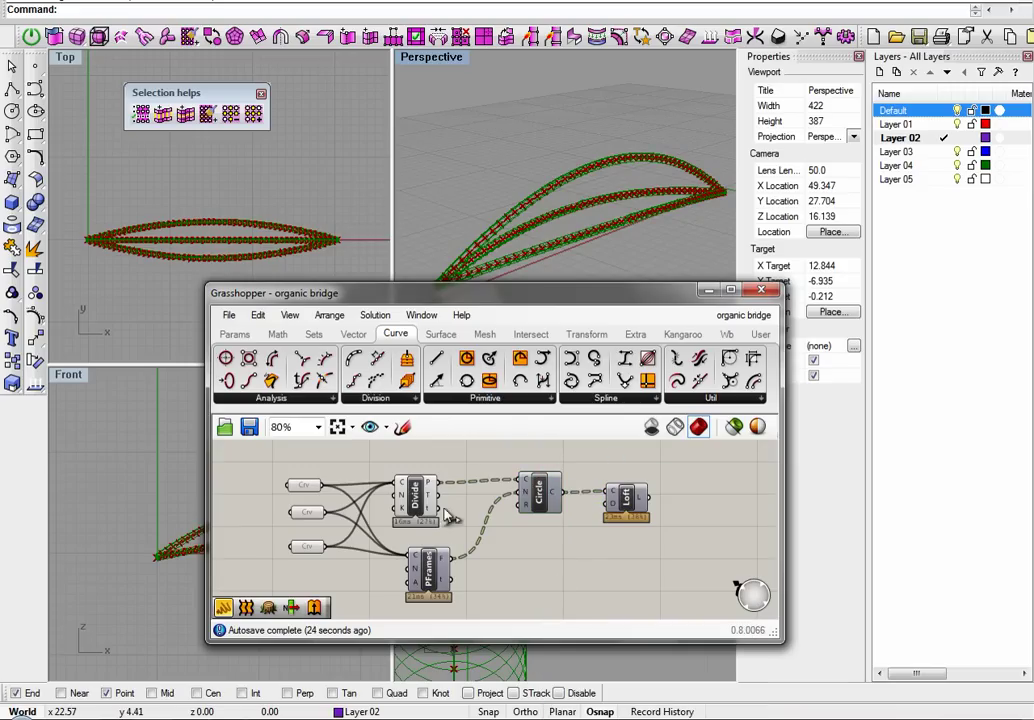
{"action": "left_click", "coordinate": [416, 503]}
{"action": "right_click", "coordinate": [416, 505]}
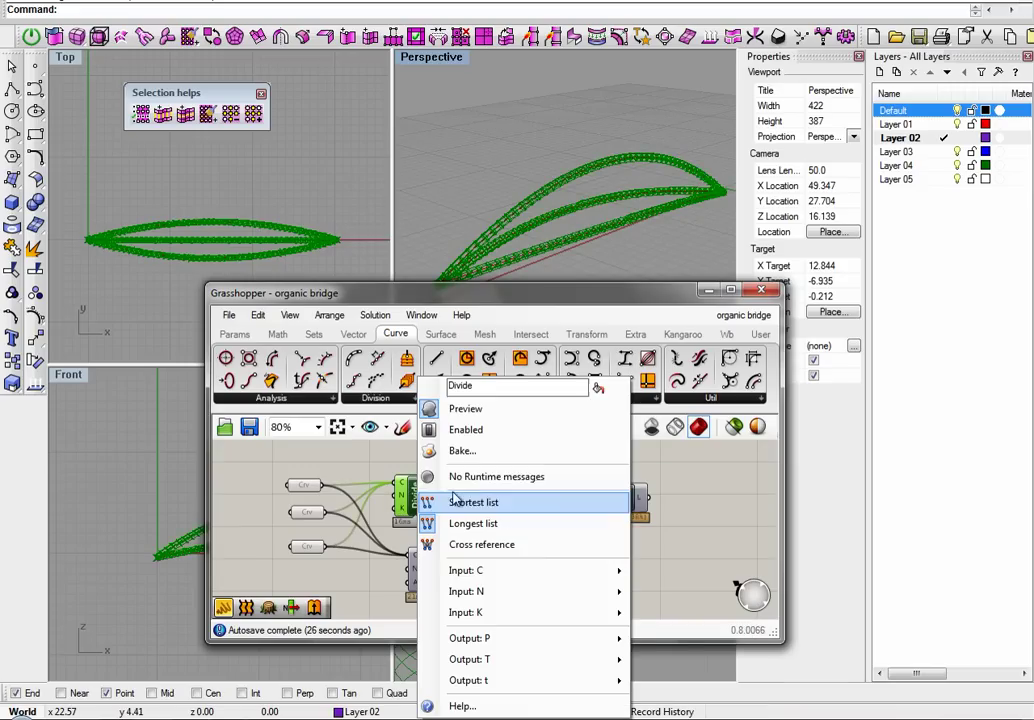
{"action": "left_click", "coordinate": [430, 409]}
{"action": "left_click", "coordinate": [591, 578]}
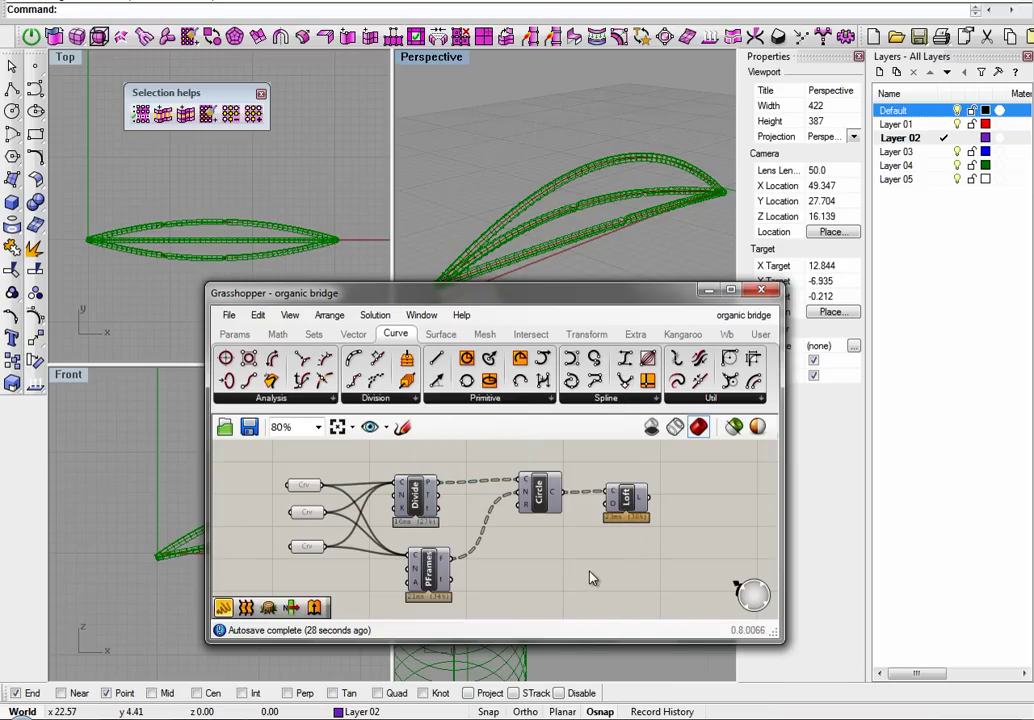
Enable Align sections in the Loft component's loft options and commit the change
{"action": "right_click", "coordinate": [614, 508]}
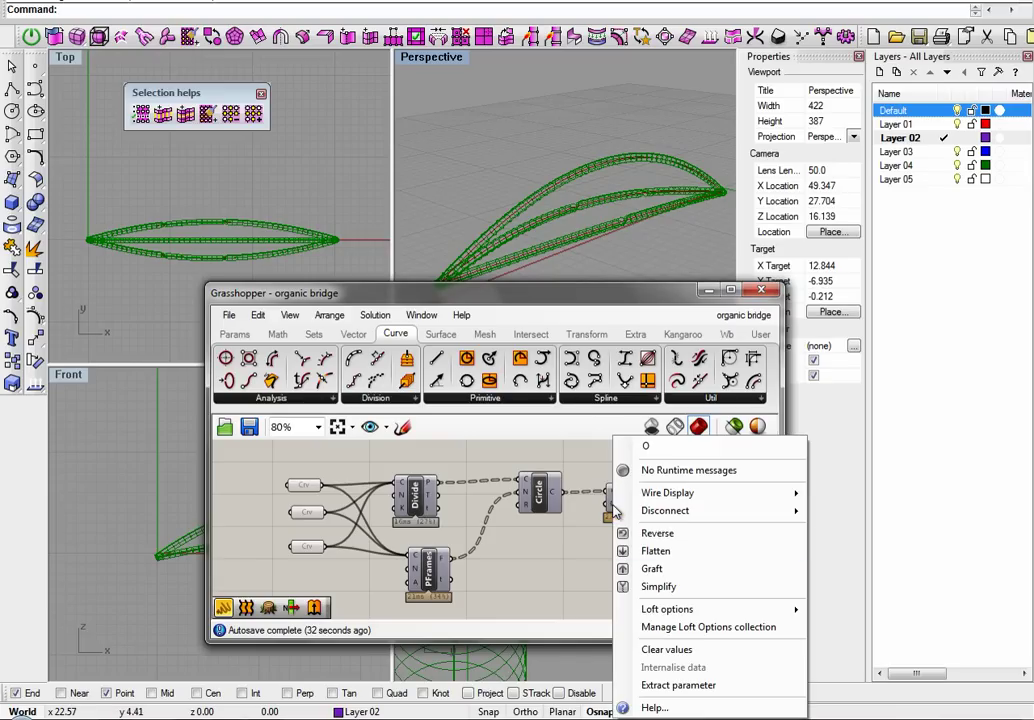
{"action": "mouse_move", "coordinate": [714, 612]}
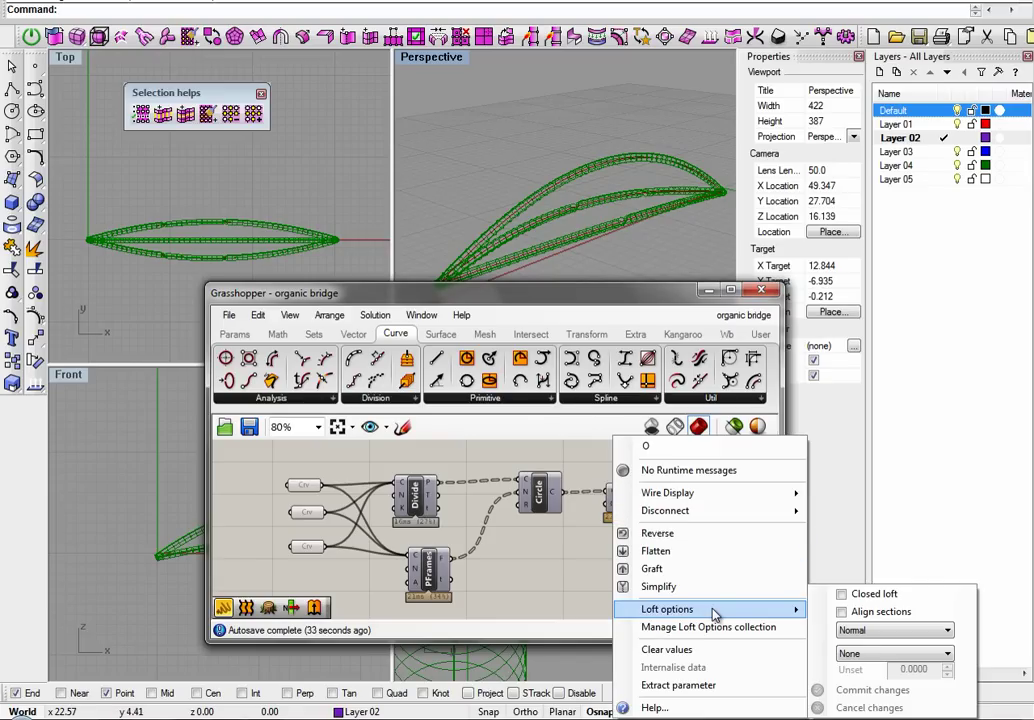
{"action": "left_click", "coordinate": [842, 612]}
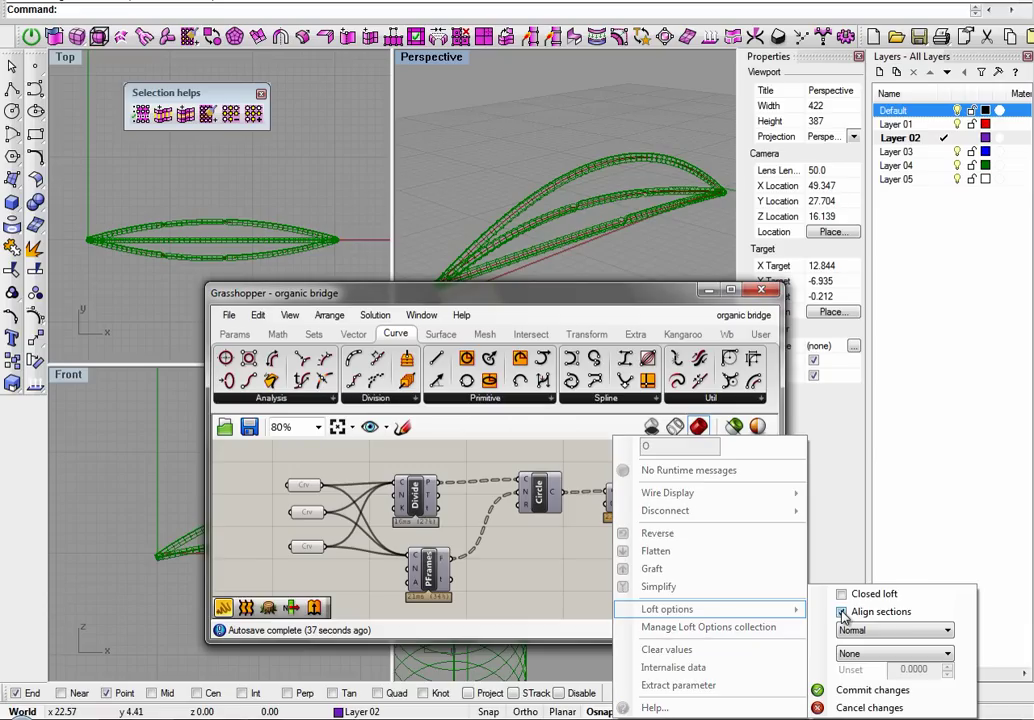
{"action": "left_click", "coordinate": [838, 692]}
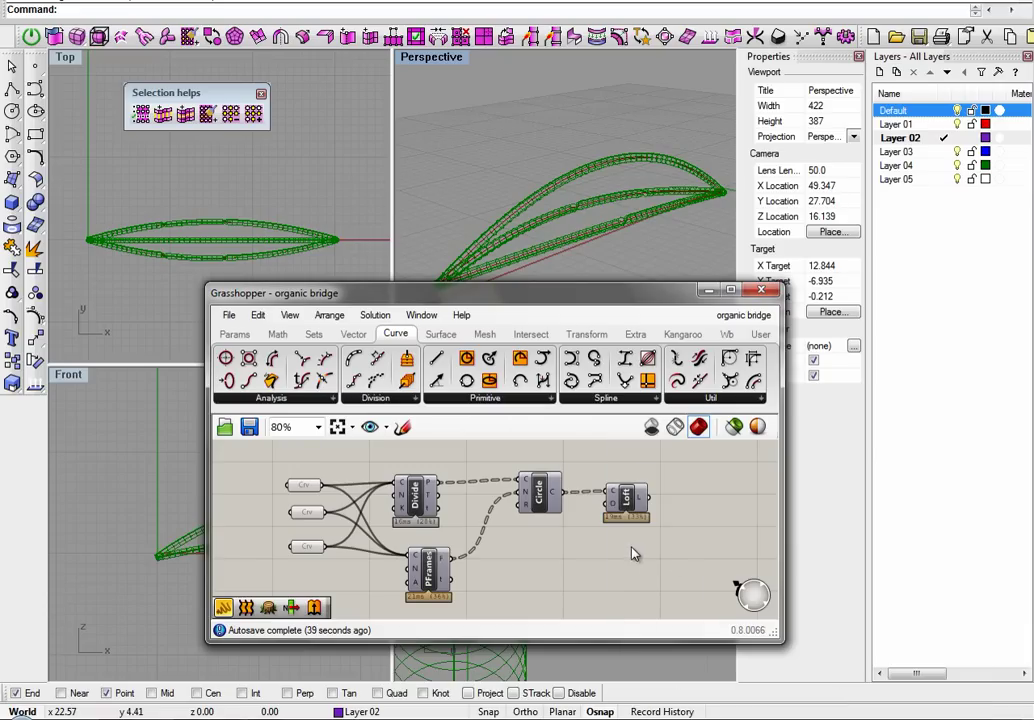
Delete the three baked loft surfaces from the Rhino model, keeping the source curves
{"action": "left_click", "coordinate": [568, 250]}
{"action": "key", "text": "Down"}
{"action": "key", "text": "Return"}
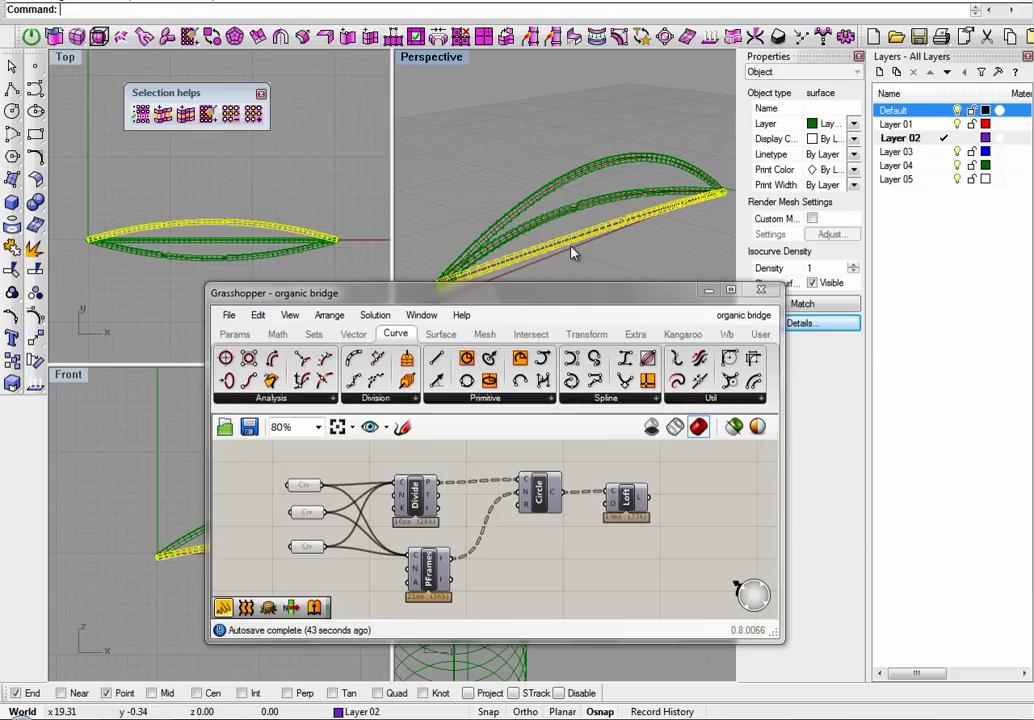
{"action": "key", "text": "Delete"}
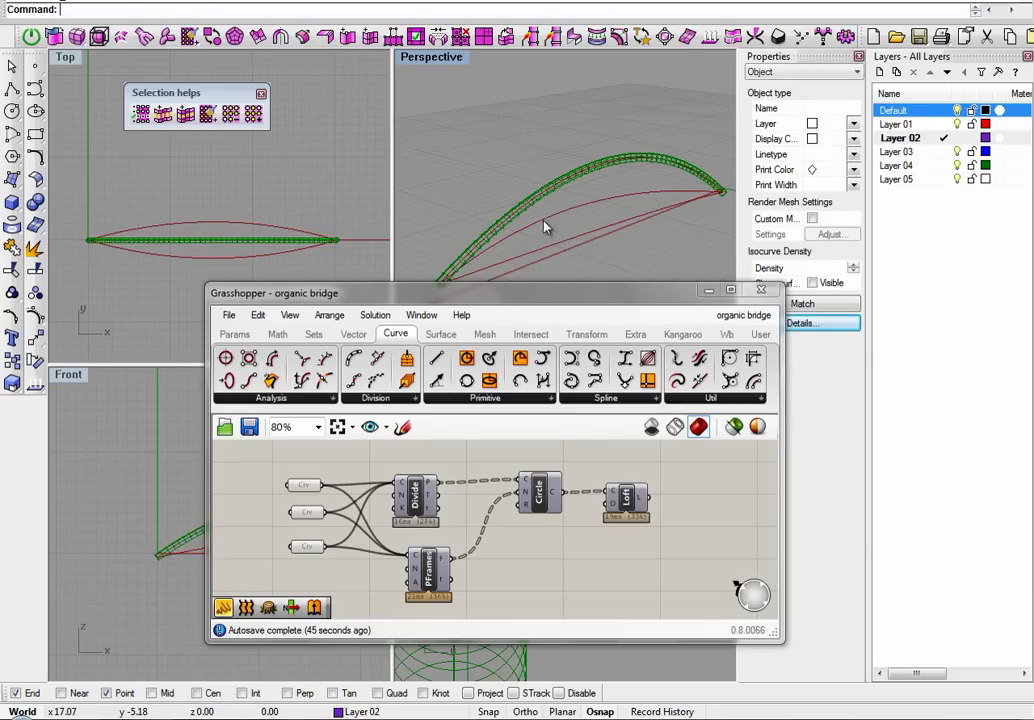
{"action": "left_click", "coordinate": [528, 210]}
{"action": "key", "text": "Down"}
{"action": "key", "text": "Return"}
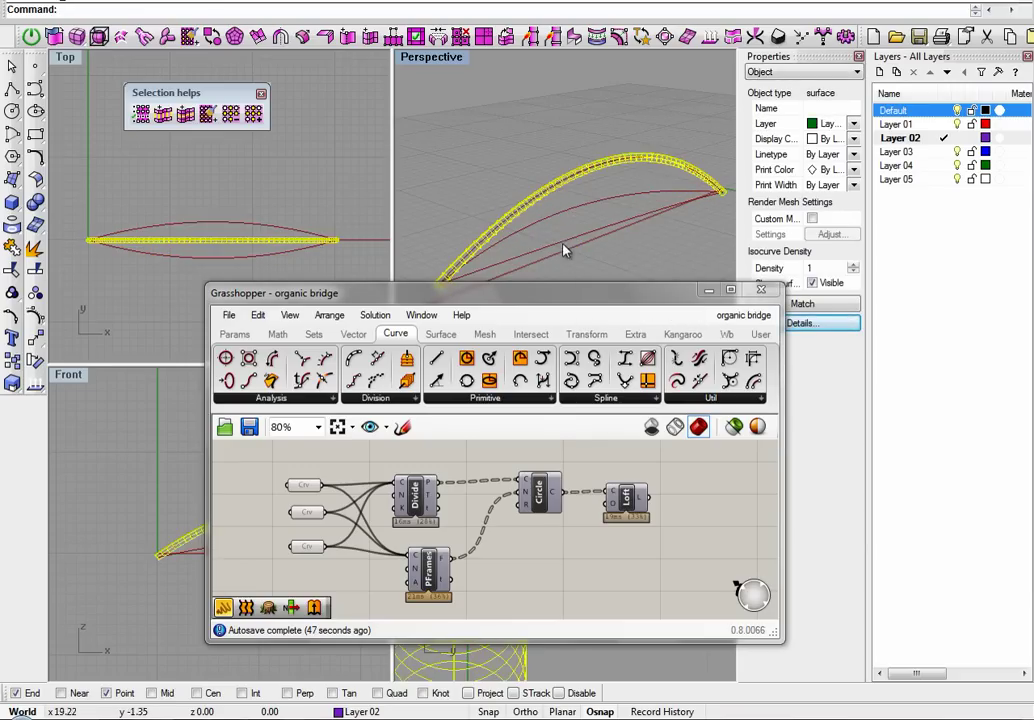
{"action": "key", "text": "Delete"}
Bake the Loft component with aligned sections to Layer 04
{"action": "right_click", "coordinate": [635, 512]}
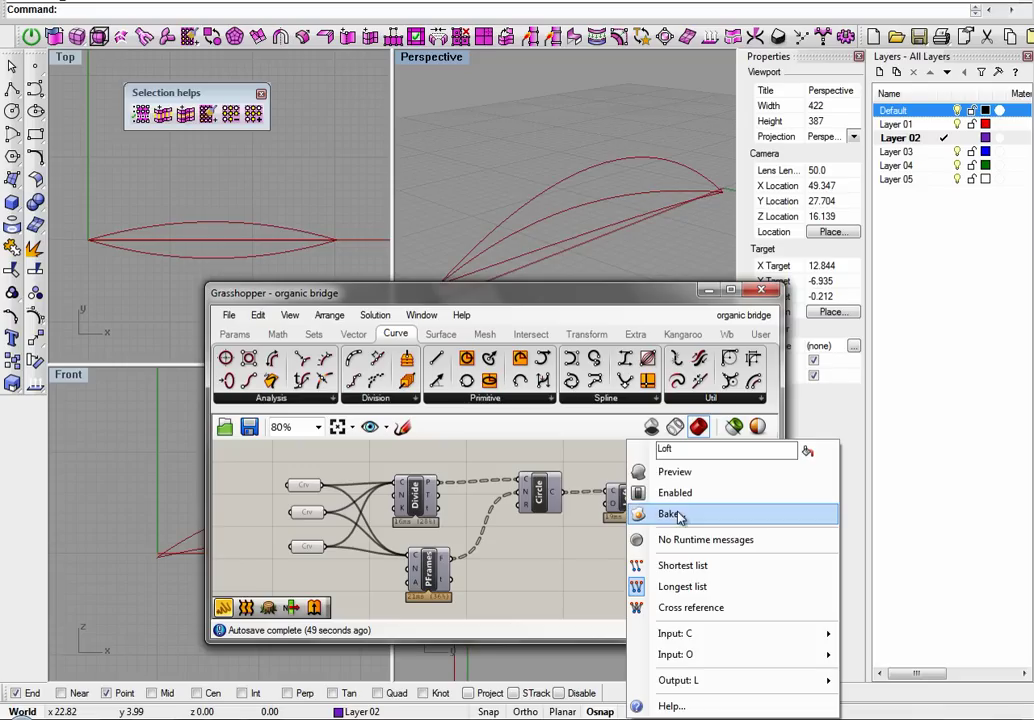
{"action": "left_click", "coordinate": [637, 513]}
{"action": "left_click", "coordinate": [668, 442]}
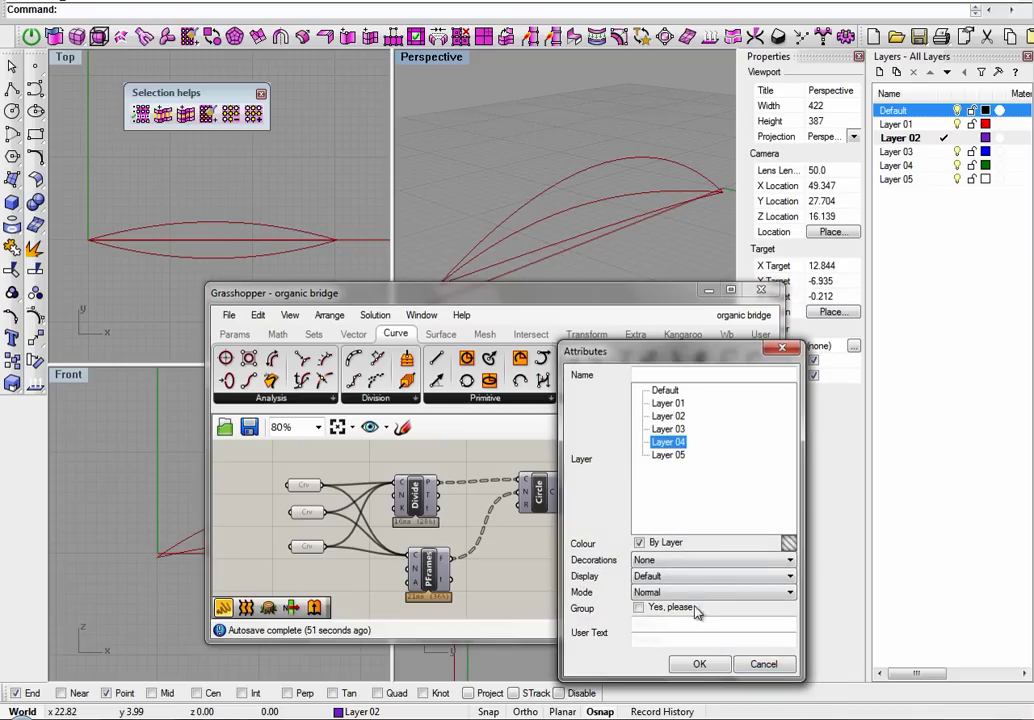
{"action": "left_click", "coordinate": [699, 662]}
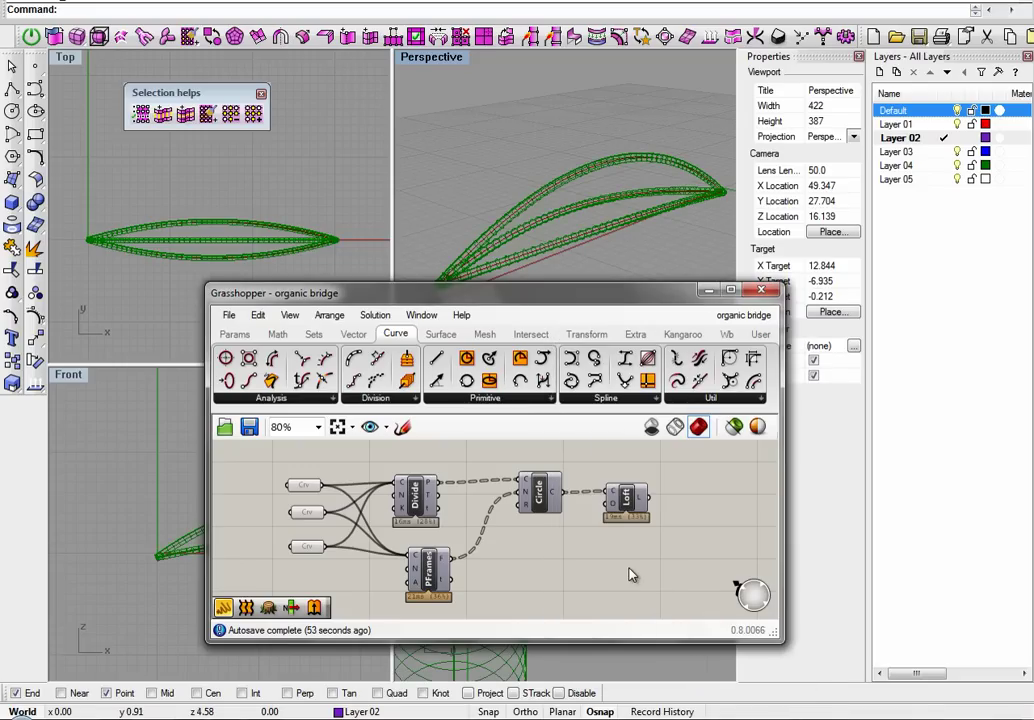
Minimize the Grasshopper window and convert the three baked loft surfaces to T-splines surfaces in Rhino
{"action": "left_click_drag", "start_coordinate": [572, 300], "coordinate": [369, 279]}
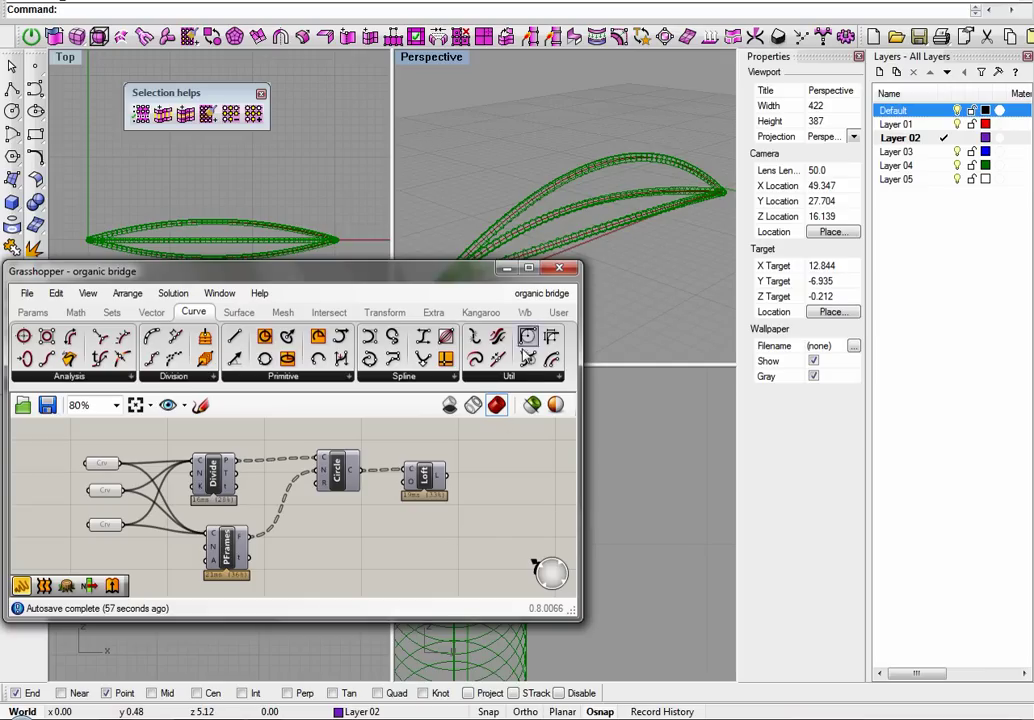
{"action": "left_click", "coordinate": [506, 268]}
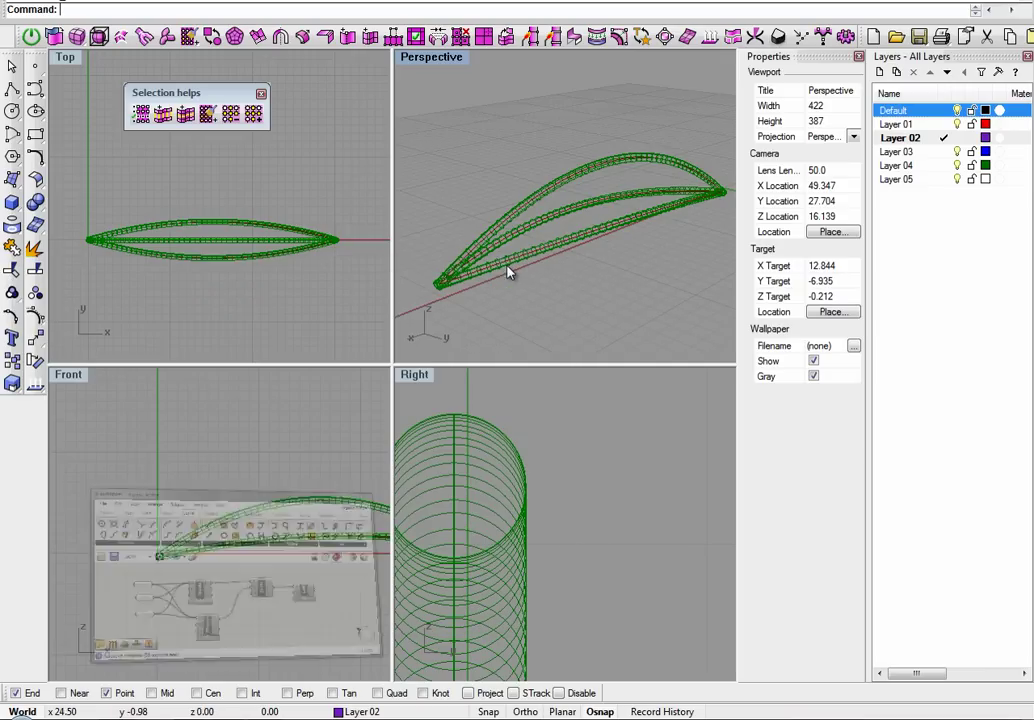
{"action": "left_click", "coordinate": [540, 242]}
{"action": "left_click", "coordinate": [533, 234], "text": "shift"}
{"action": "left_click", "coordinate": [533, 239]}
{"action": "scroll", "coordinate": [538, 228], "scroll_direction": "up", "scroll_amount": 2}
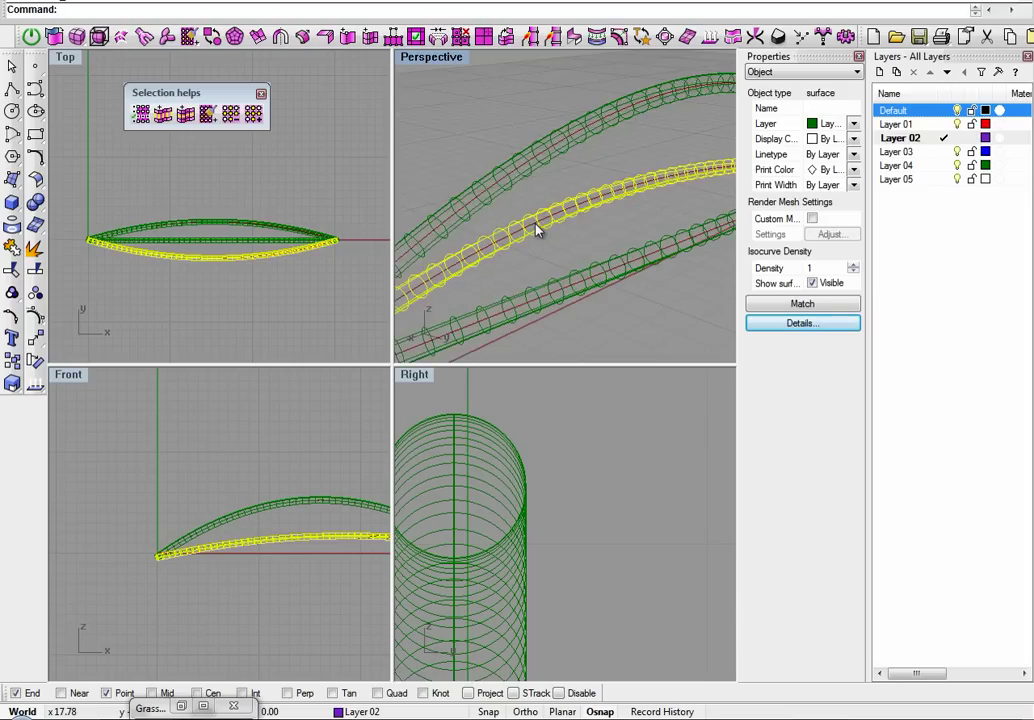
{"action": "scroll", "coordinate": [549, 272], "scroll_direction": "down", "scroll_amount": 1}
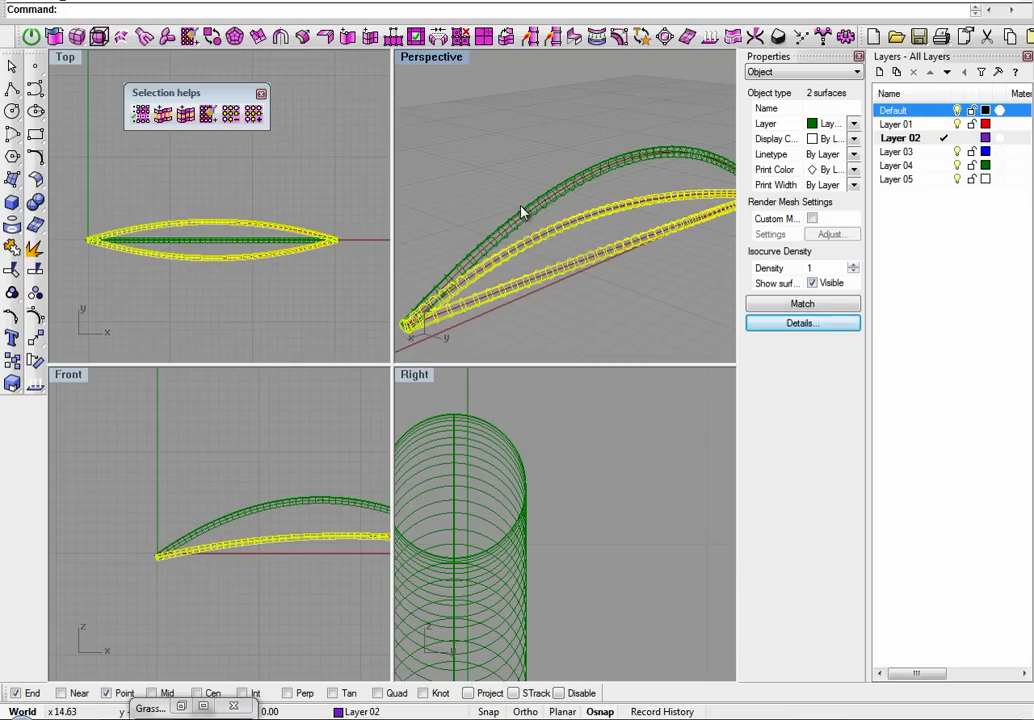
{"action": "left_click", "coordinate": [532, 224], "text": "shift"}
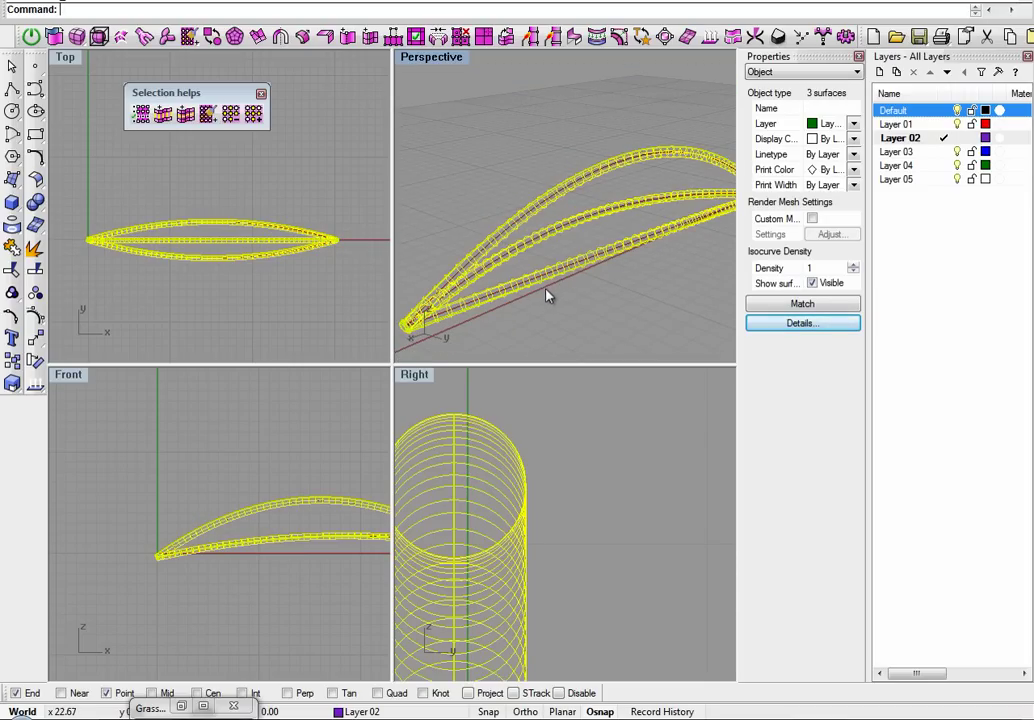
{"action": "left_click", "coordinate": [55, 38]}
{"action": "left_click", "coordinate": [55, 39]}
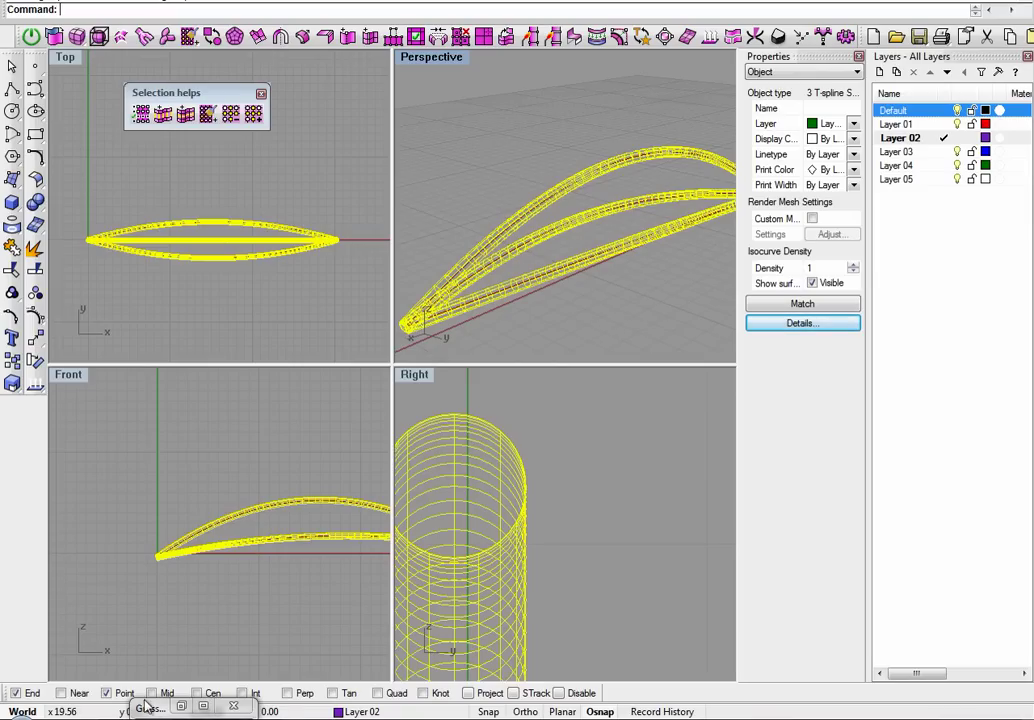
Restore the Grasshopper window with the organic bridge definition
{"action": "left_click", "coordinate": [203, 707]}
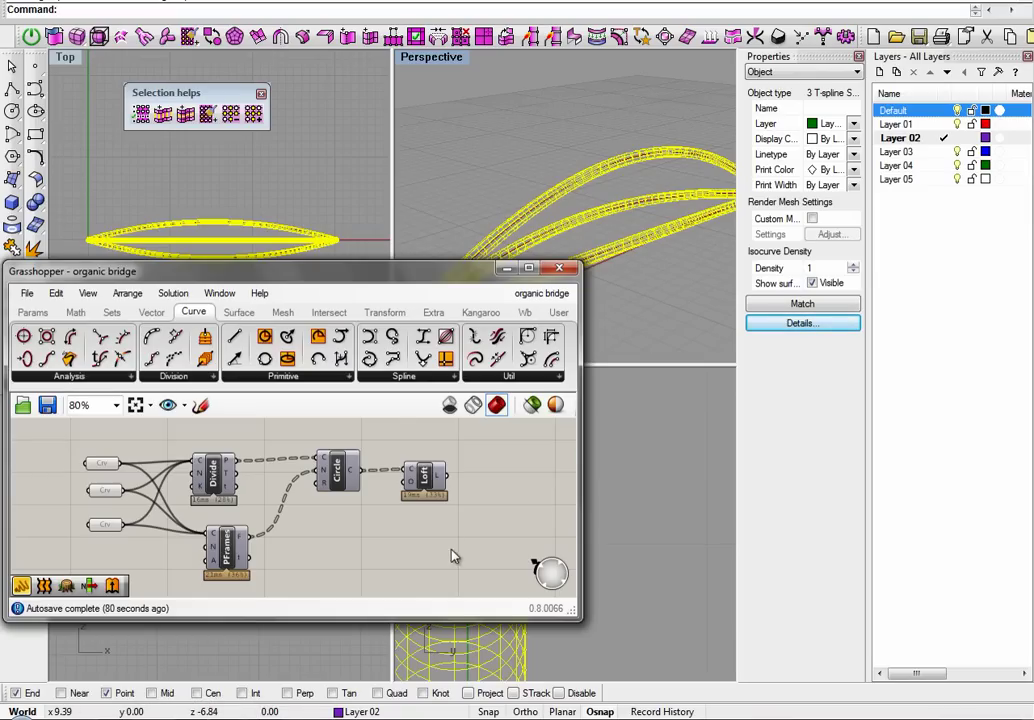
{"action": "scroll", "coordinate": [450, 555], "scroll_direction": "down", "scroll_amount": 3}
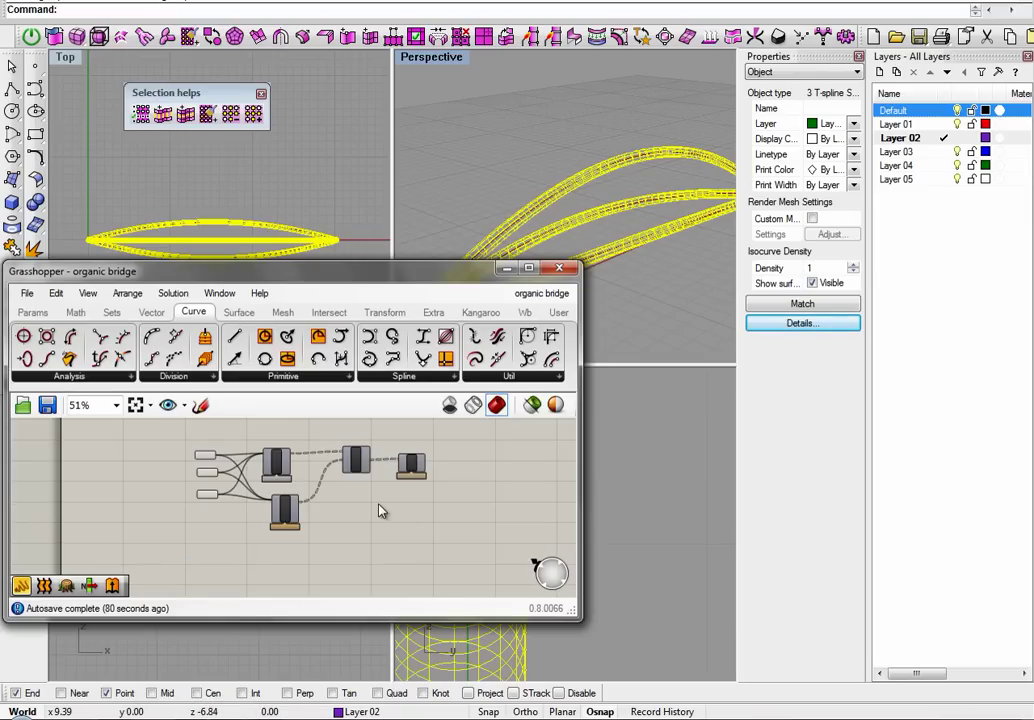
{"action": "scroll", "coordinate": [415, 465], "scroll_direction": "down", "scroll_amount": 2}
{"action": "scroll", "coordinate": [427, 462], "scroll_direction": "up", "scroll_amount": 4}
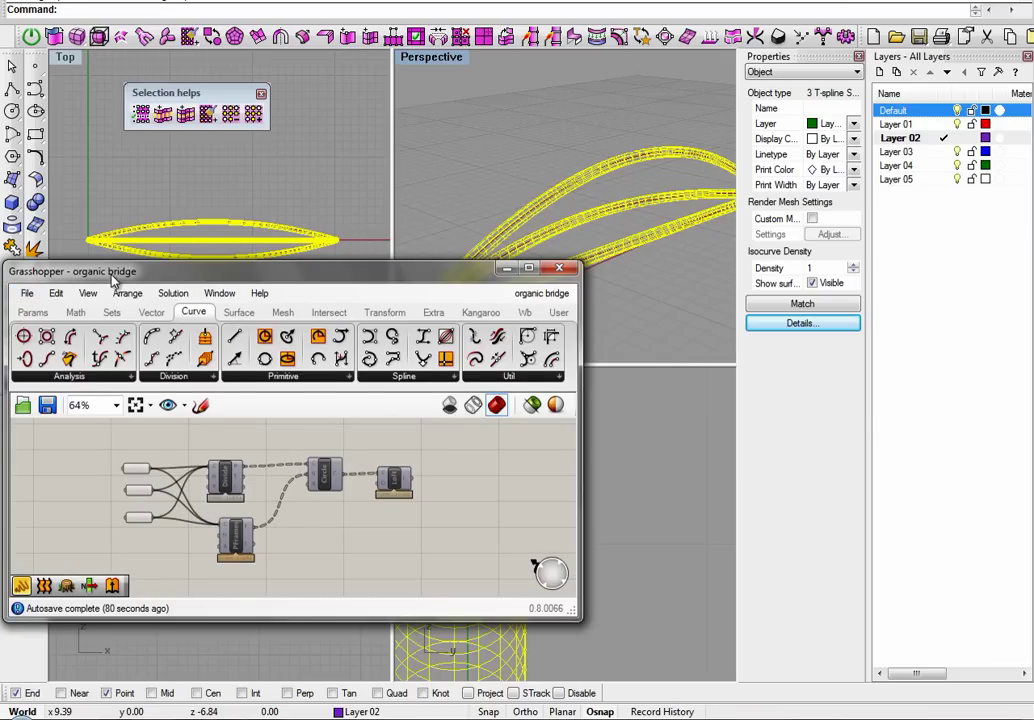
Save the organic bridge definition and open the recent file steelconstruction tsplines.ghx in Grasshopper
{"action": "left_click_drag", "start_coordinate": [90, 271], "coordinate": [217, 264]}
{"action": "left_click", "coordinate": [154, 286]}
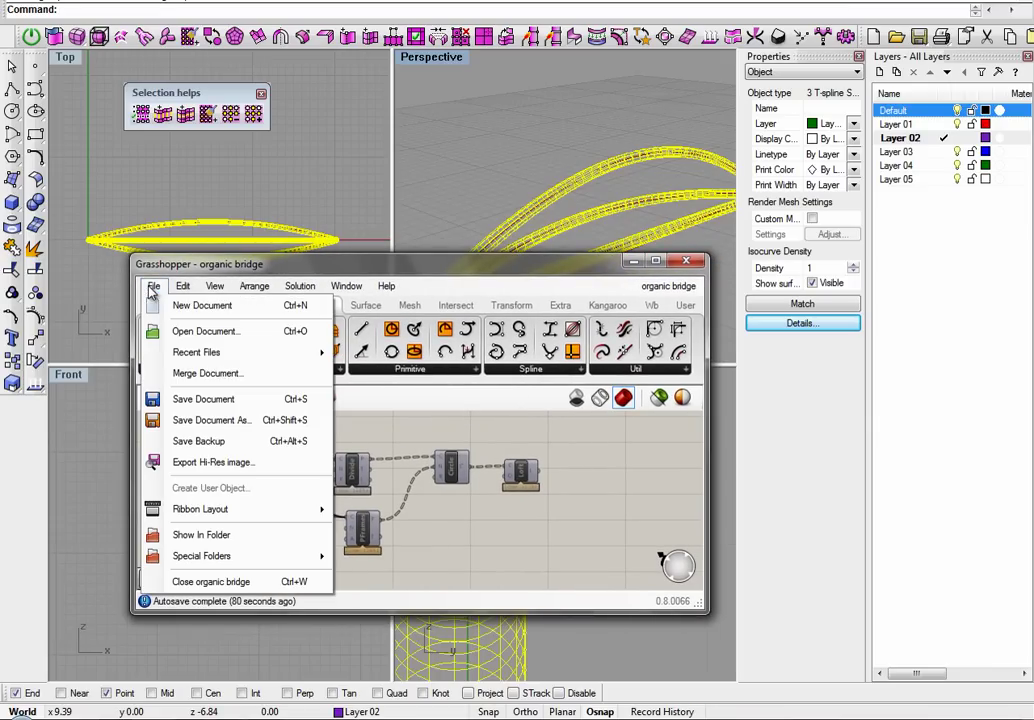
{"action": "left_click", "coordinate": [218, 399]}
{"action": "left_click", "coordinate": [154, 286]}
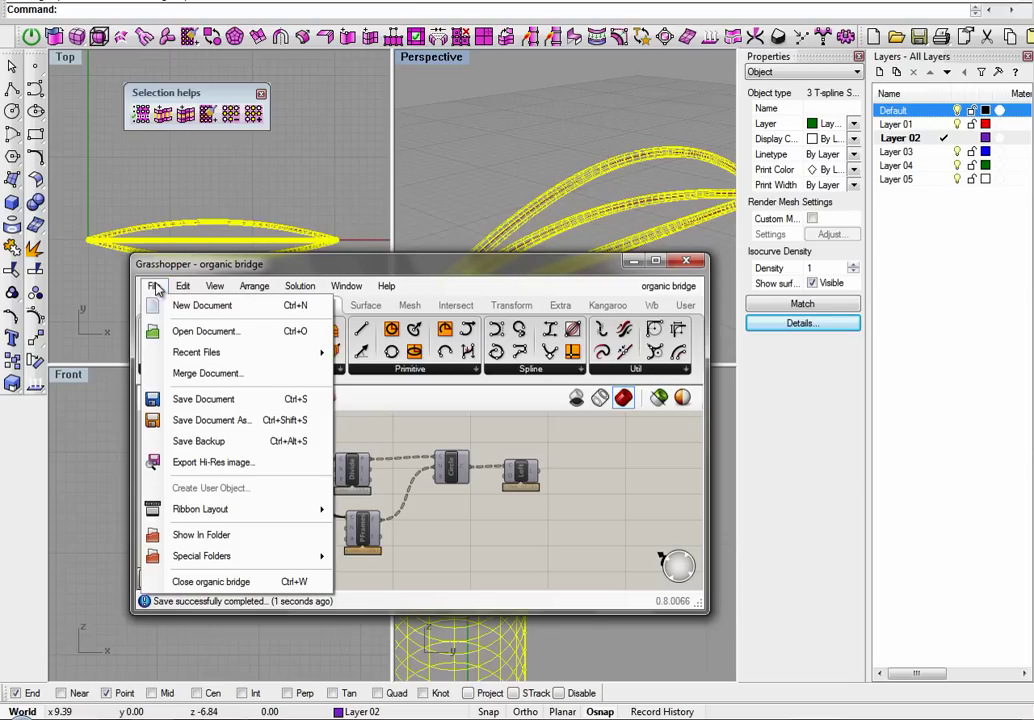
{"action": "mouse_move", "coordinate": [243, 355]}
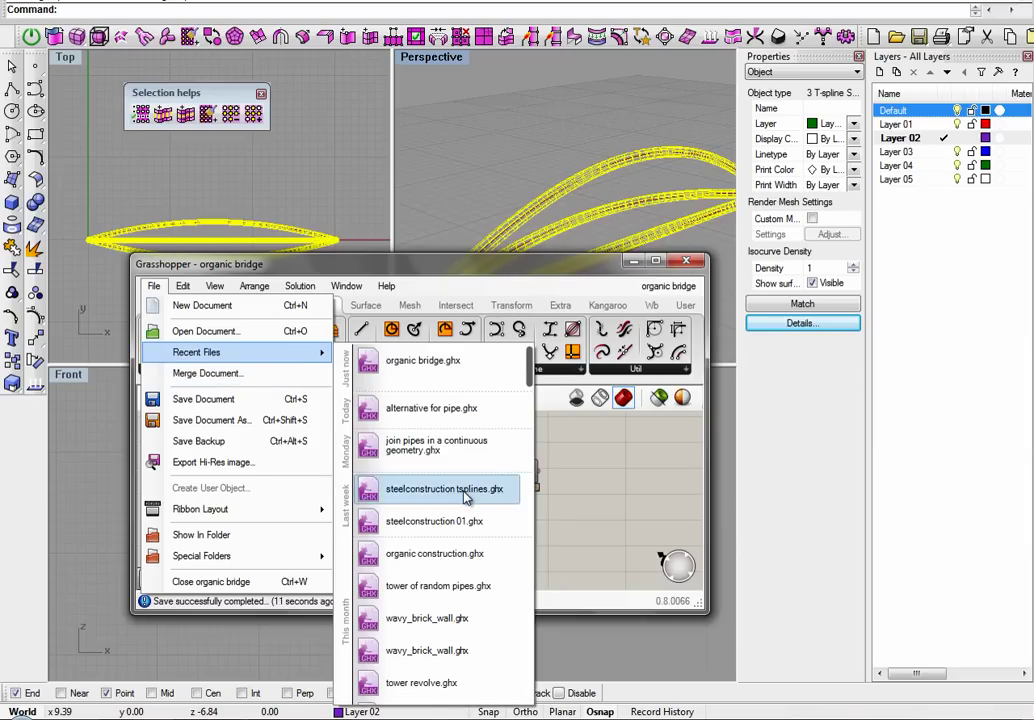
{"action": "left_click", "coordinate": [464, 492]}
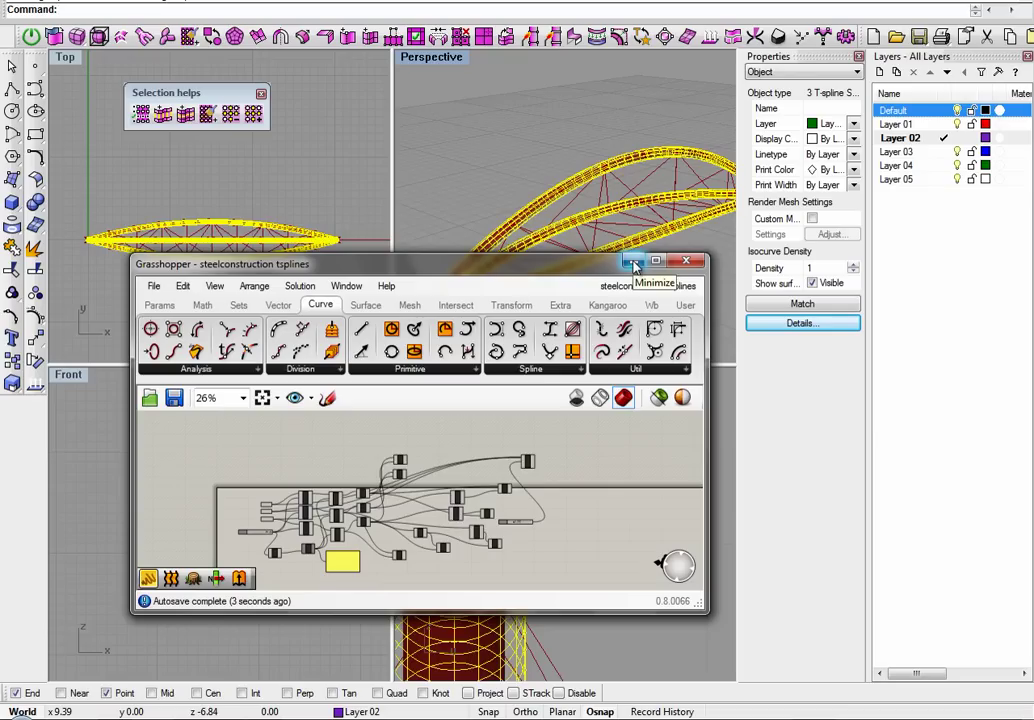
Turn off the preview of the Pipe component in the steelconstruction tsplines definition
{"action": "scroll", "coordinate": [535, 453], "scroll_direction": "up", "scroll_amount": 5}
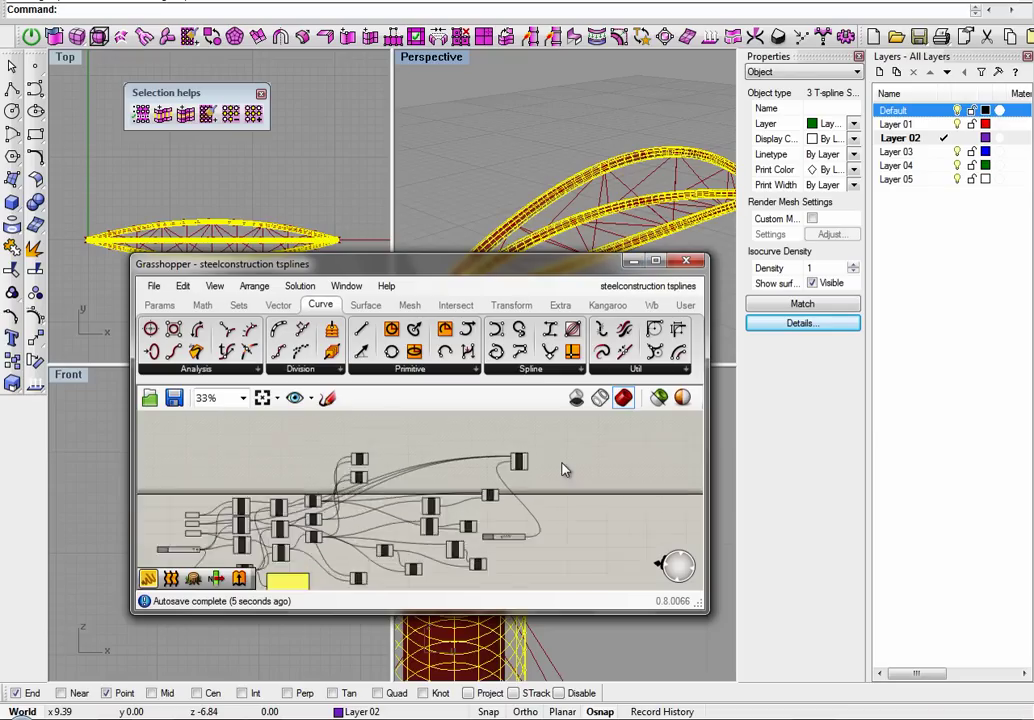
{"action": "scroll", "coordinate": [535, 453], "scroll_direction": "up", "scroll_amount": 1}
{"action": "right_click", "coordinate": [428, 465]}
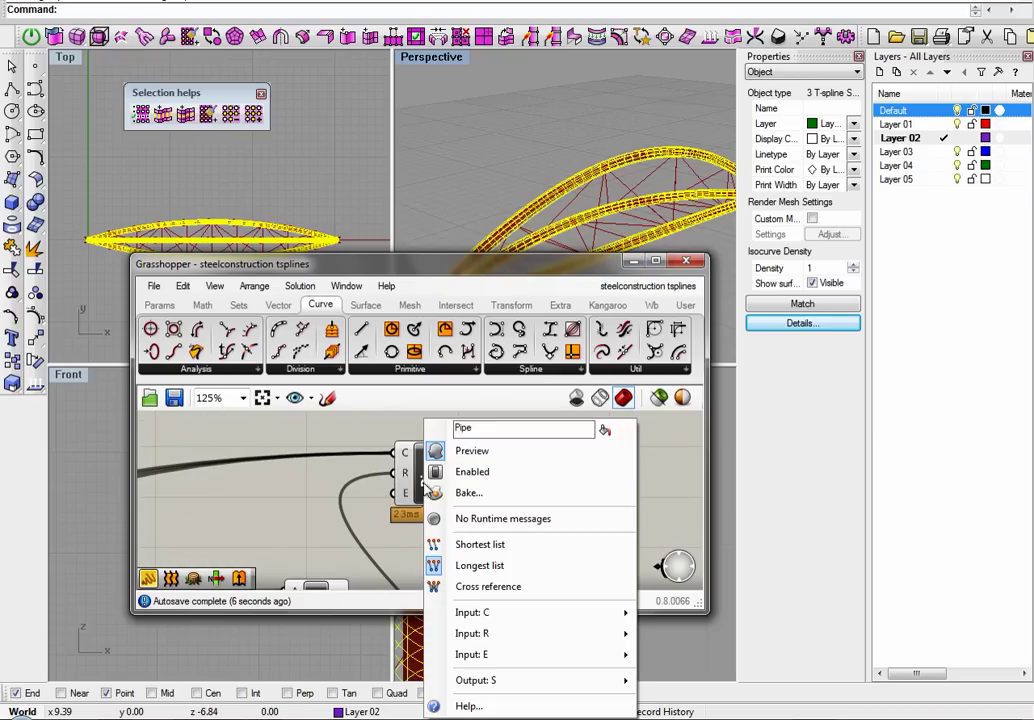
{"action": "left_click", "coordinate": [478, 452]}
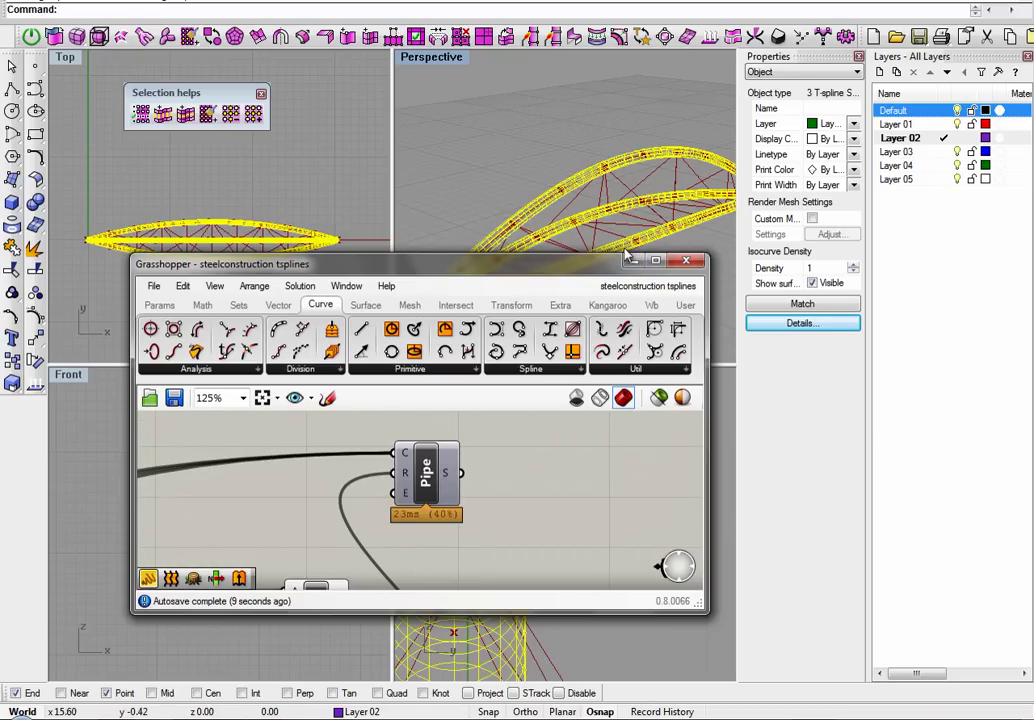
Minimize Grasshopper, maximize the Perspective viewport and set its display mode to Shaded
{"action": "left_click", "coordinate": [638, 261]}
{"action": "left_click", "coordinate": [562, 300]}
{"action": "right_click_drag", "start_coordinate": [562, 300], "coordinate": [540, 300]}
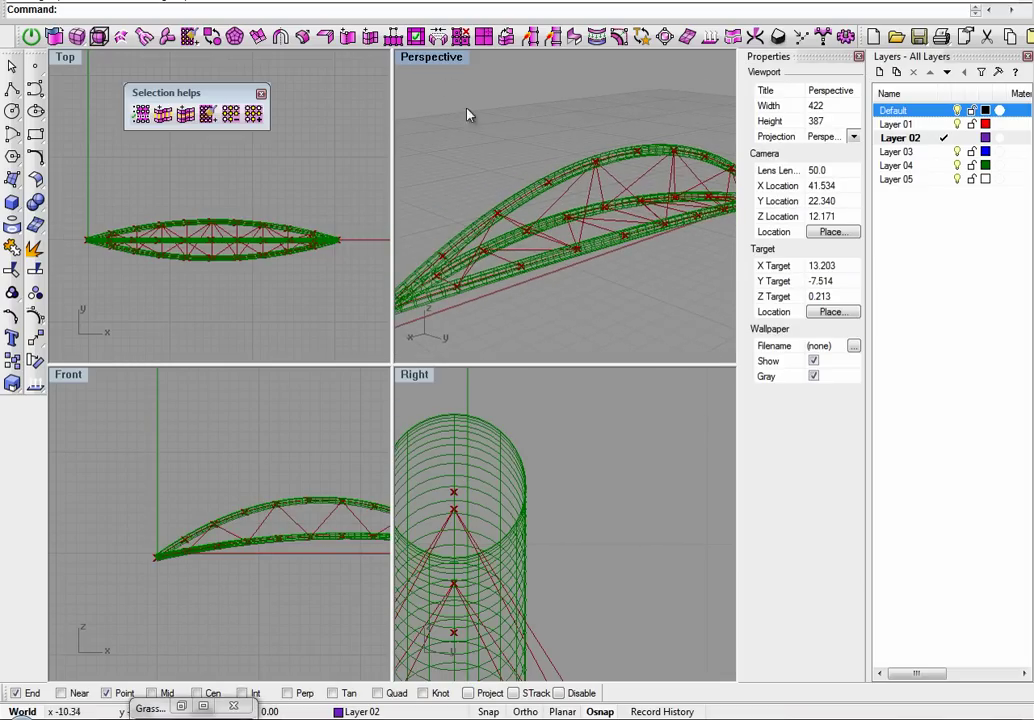
{"action": "double_click", "coordinate": [431, 57]}
{"action": "right_click_drag", "start_coordinate": [261, 577], "coordinate": [342, 547]}
{"action": "left_click", "coordinate": [86, 56]}
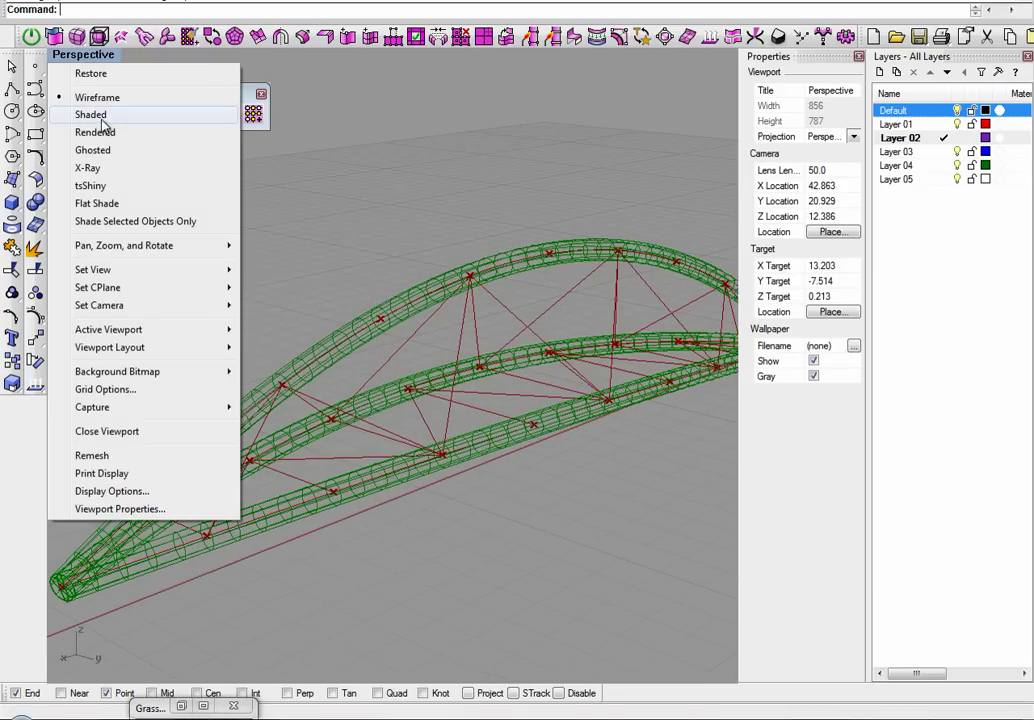
{"action": "left_click", "coordinate": [90, 114]}
{"action": "right_click_drag", "start_coordinate": [240, 540], "coordinate": [258, 558]}
{"action": "scroll", "coordinate": [270, 560], "scroll_direction": "up", "scroll_amount": 2}
{"action": "scroll", "coordinate": [270, 562], "scroll_direction": "down", "scroll_amount": 2}
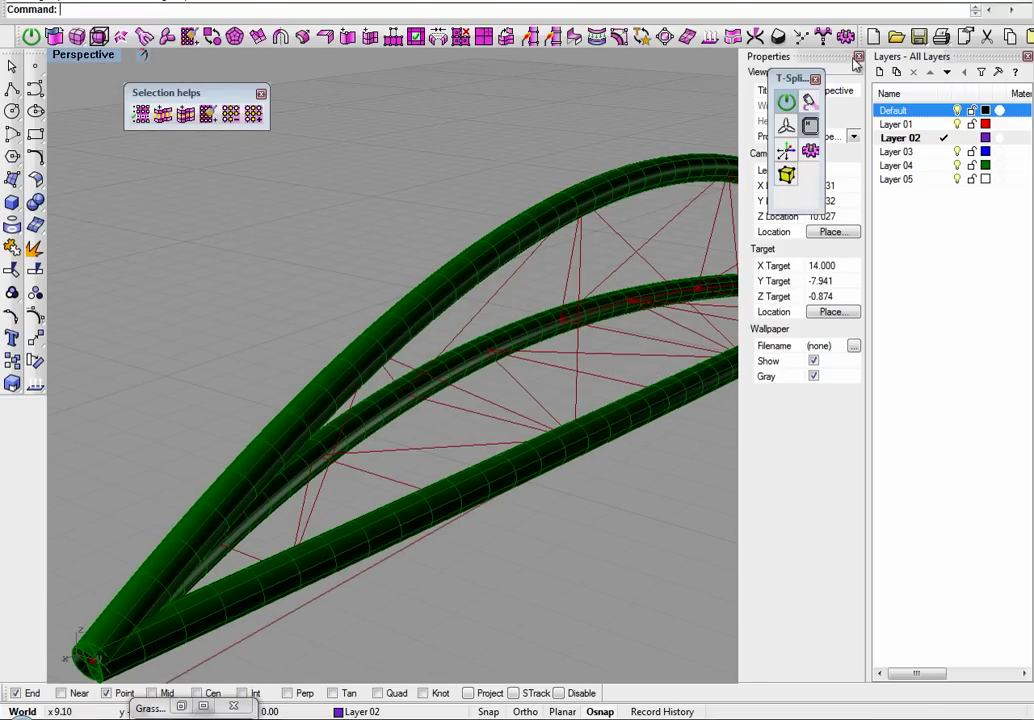
Close the Properties panel and reposition the floating T-Splines palette beside the layer list
{"action": "left_click", "coordinate": [858, 56]}
{"action": "left_click_drag", "start_coordinate": [785, 85], "coordinate": [778, 70]}
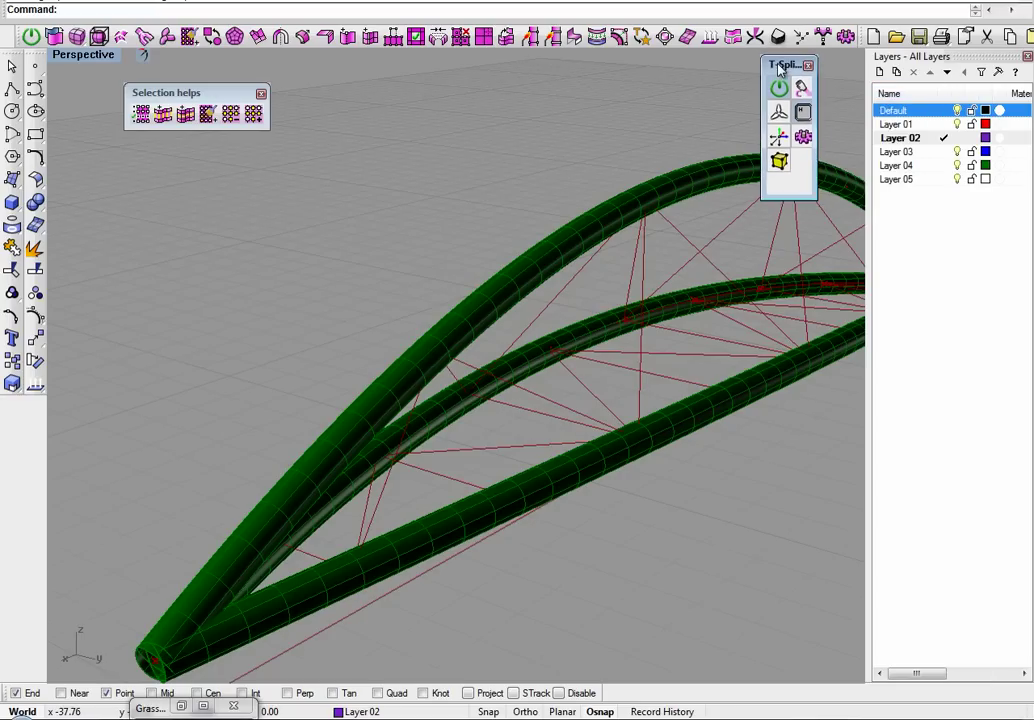
Switch to T-Splines face selection and select two faces on the lower tube where the first diagonal guide lines meet it
{"action": "left_click", "coordinate": [781, 165]}
{"action": "left_click", "coordinate": [780, 163]}
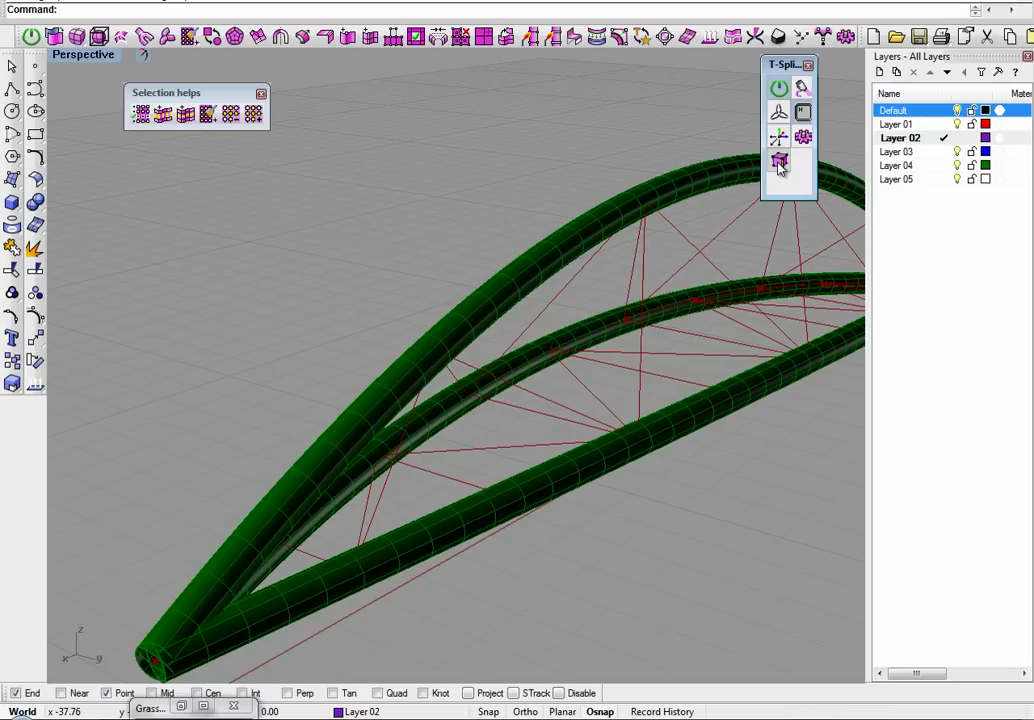
{"action": "left_click", "coordinate": [360, 549]}
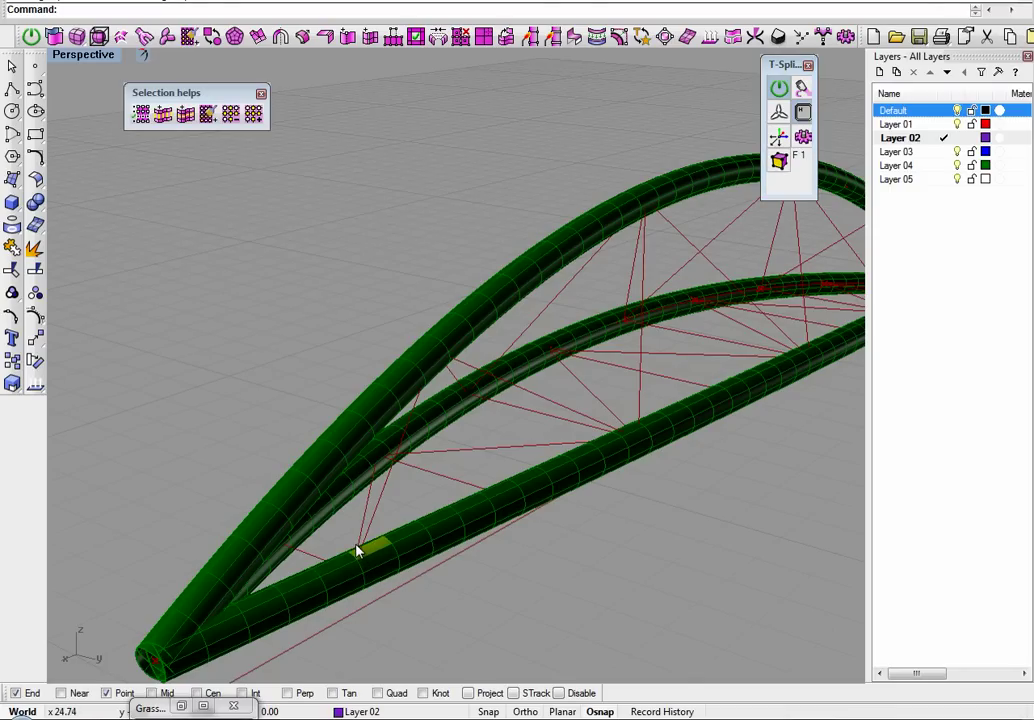
{"action": "right_click_drag", "start_coordinate": [362, 554], "coordinate": [392, 589]}
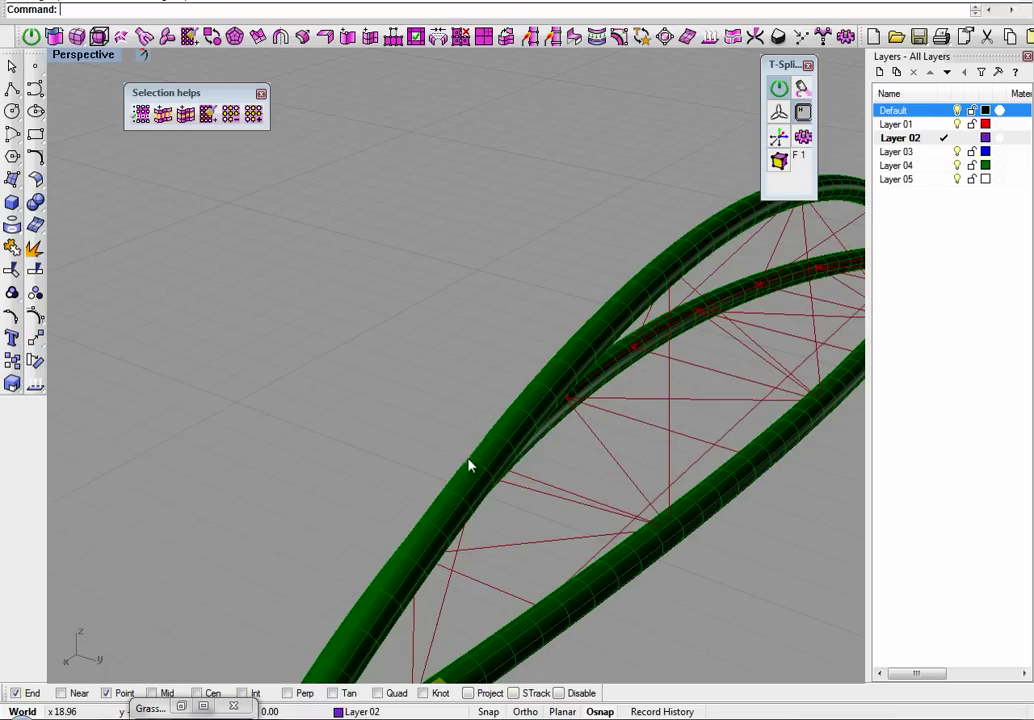
{"action": "scroll", "coordinate": [460, 560], "scroll_direction": "down", "scroll_amount": 4}
{"action": "scroll", "coordinate": [445, 605], "scroll_direction": "up", "scroll_amount": 6}
{"action": "scroll", "coordinate": [437, 564], "scroll_direction": "down", "scroll_amount": 2}
{"action": "mouse_move", "coordinate": [438, 563]}
{"action": "right_mouse_down"}
{"action": "mouse_move", "coordinate": [473, 593]}
{"action": "mouse_move", "coordinate": [449, 559]}
{"action": "right_mouse_up"}
{"action": "scroll", "coordinate": [499, 575], "scroll_direction": "down", "scroll_amount": 2}
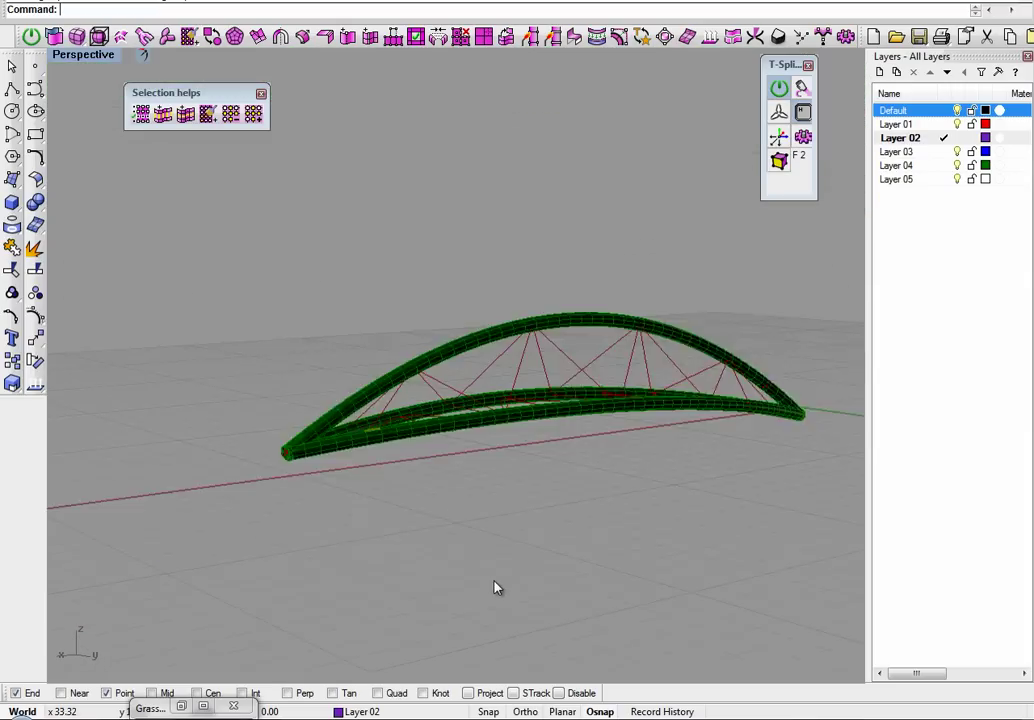
Add two faces on the arched upper tube at the other end of the first diagonal guide line to the selection
{"action": "scroll", "coordinate": [443, 409], "scroll_direction": "up", "scroll_amount": 3}
{"action": "right_click_drag", "start_coordinate": [443, 409], "coordinate": [396, 459]}
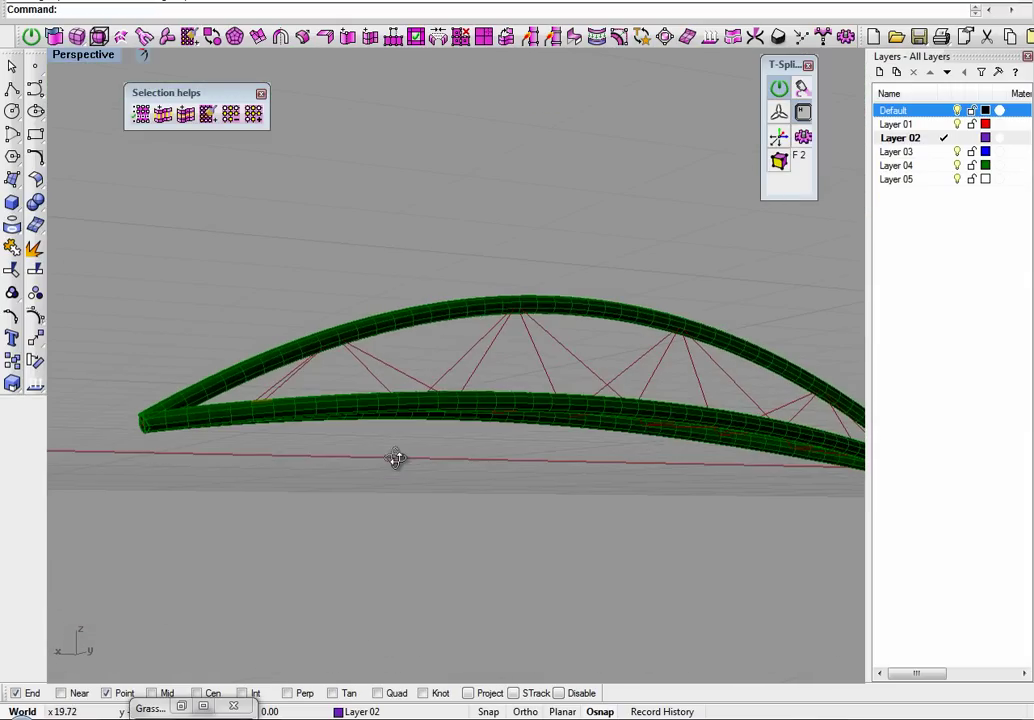
{"action": "scroll", "coordinate": [296, 366], "scroll_direction": "up", "scroll_amount": 4}
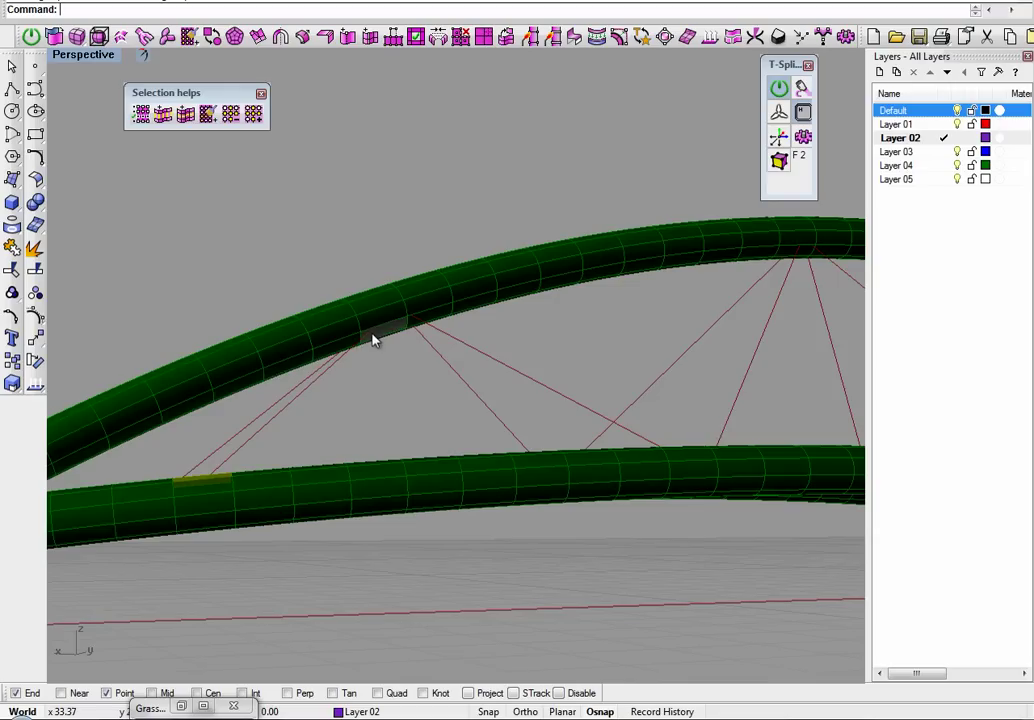
{"action": "left_click", "coordinate": [376, 335]}
{"action": "left_click", "coordinate": [382, 329]}
{"action": "right_click_drag", "start_coordinate": [445, 426], "coordinate": [435, 436]}
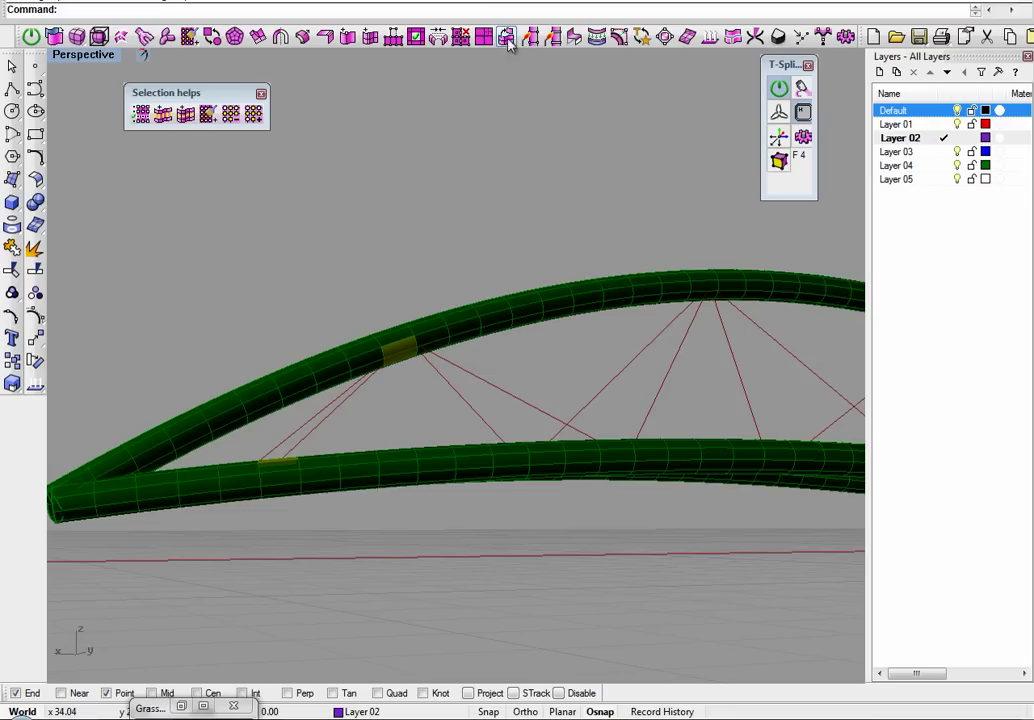
Bridge the selected face groups on the upper and lower tubes with one segment, accepting the default alignment
{"action": "left_click", "coordinate": [437, 39]}
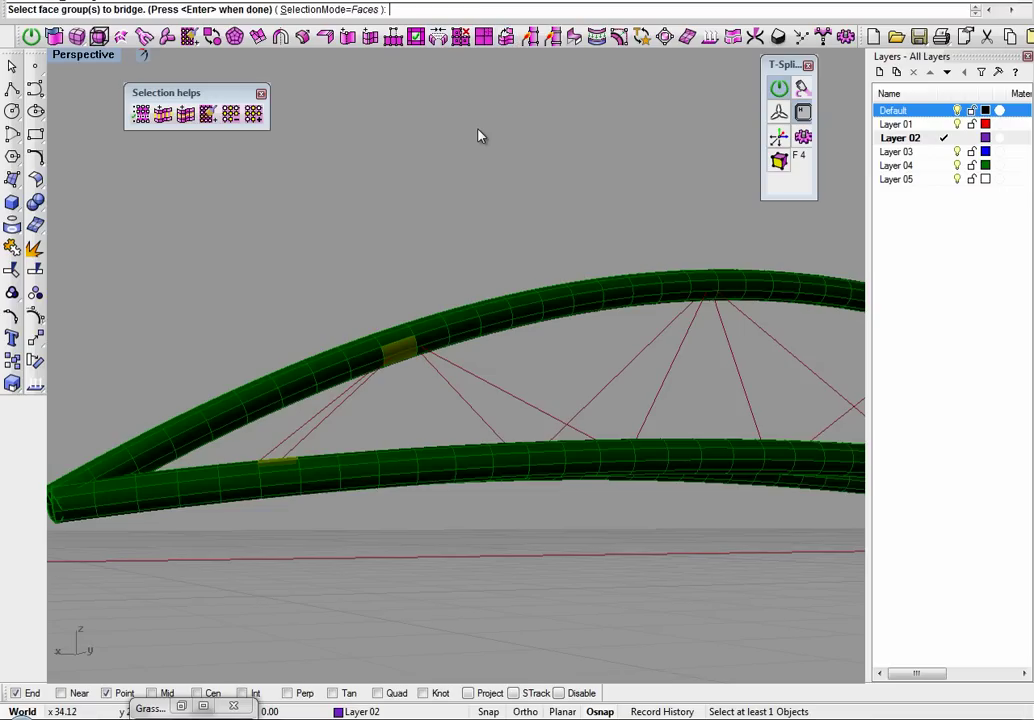
{"action": "key", "text": "Return"}
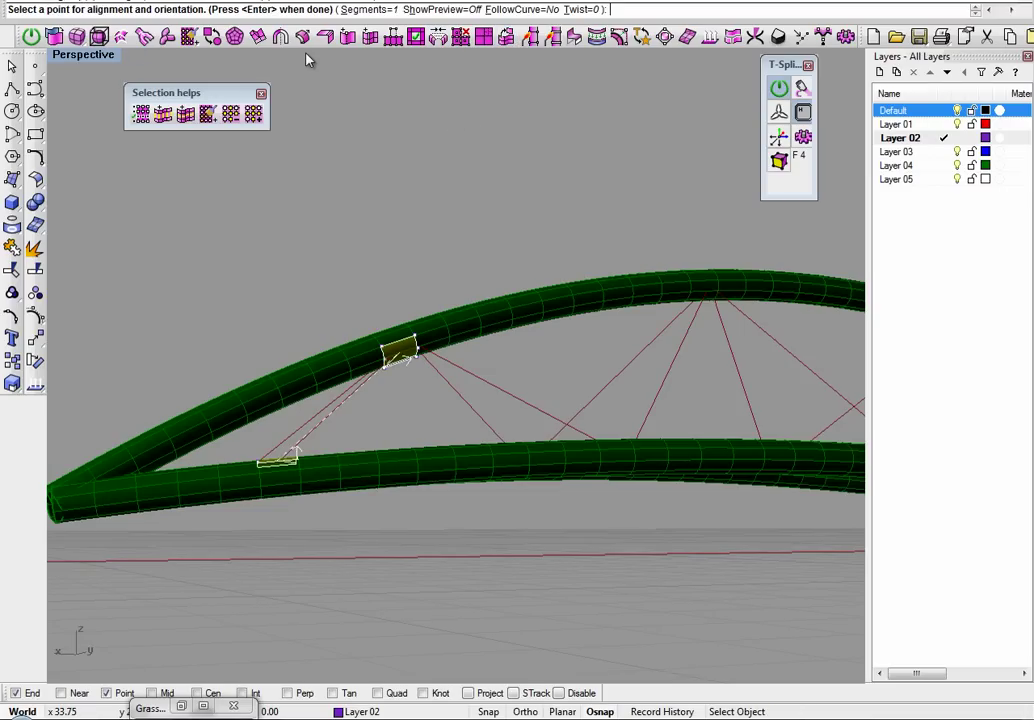
{"action": "right_click_drag", "start_coordinate": [348, 422], "coordinate": [383, 448]}
{"action": "right_click_drag", "start_coordinate": [520, 578], "coordinate": [501, 528]}
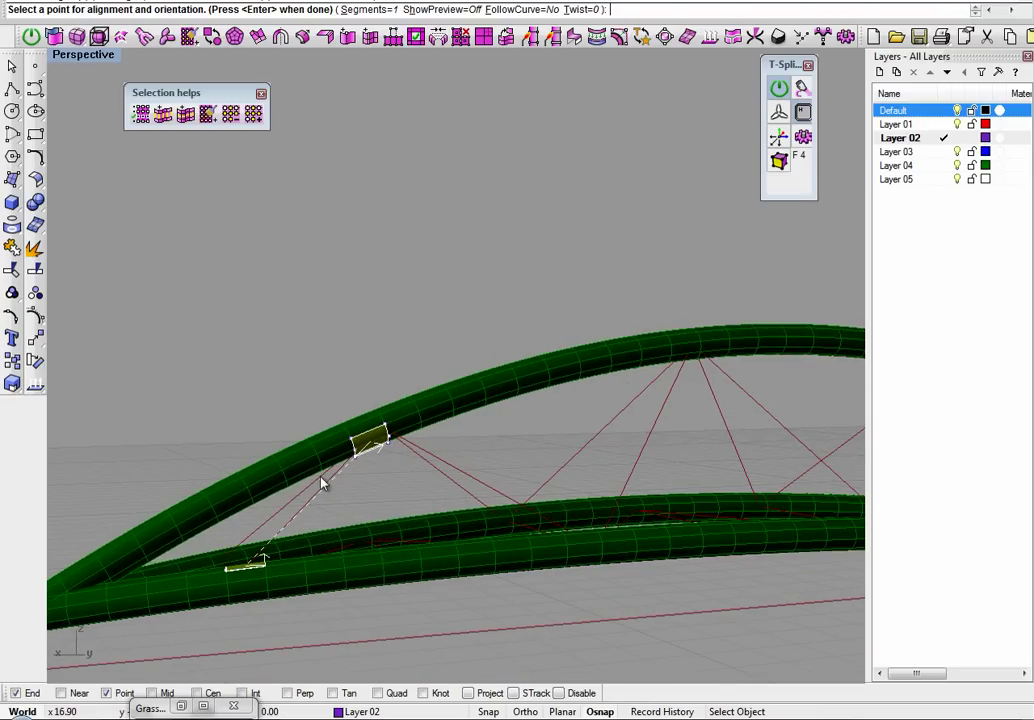
{"action": "scroll", "coordinate": [321, 484], "scroll_direction": "up", "scroll_amount": 2}
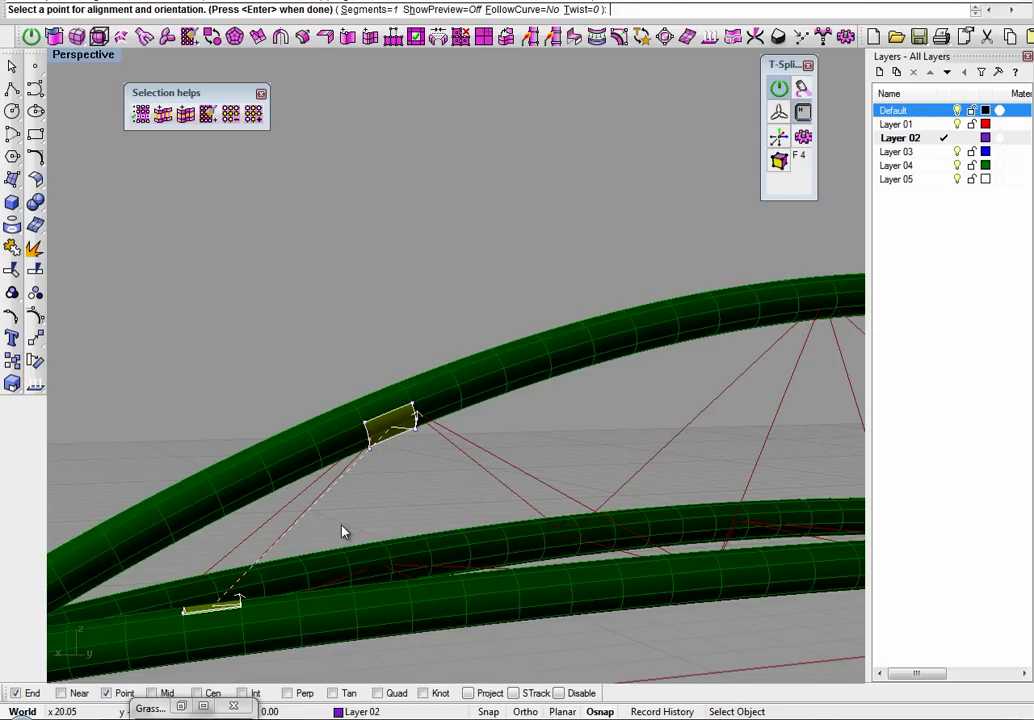
{"action": "scroll", "coordinate": [342, 535], "scroll_direction": "down", "scroll_amount": 4}
{"action": "right_click_drag", "start_coordinate": [313, 603], "coordinate": [222, 473]}
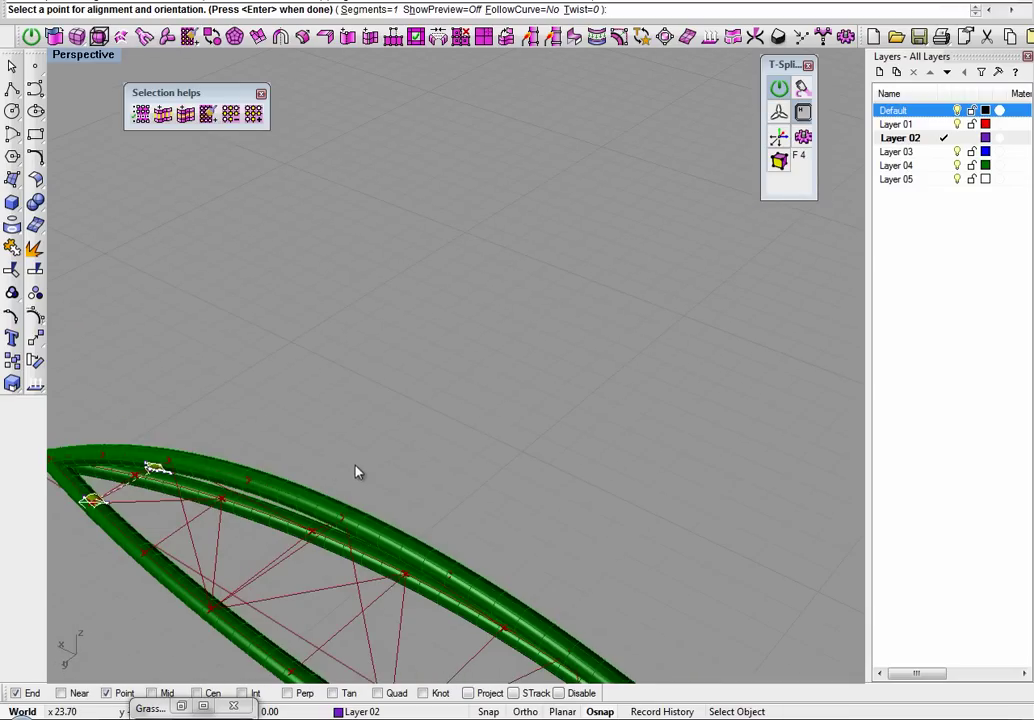
{"action": "right_click_drag", "start_coordinate": [374, 471], "coordinate": [330, 470]}
{"action": "scroll", "coordinate": [240, 503], "scroll_direction": "up", "scroll_amount": 3}
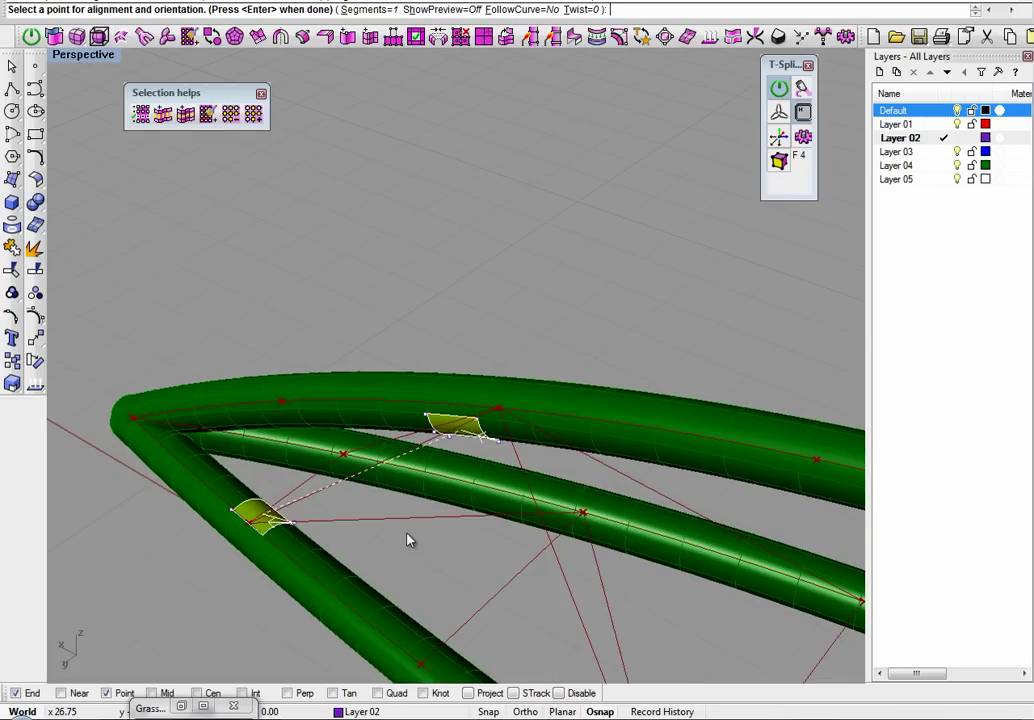
{"action": "key", "text": "Return"}
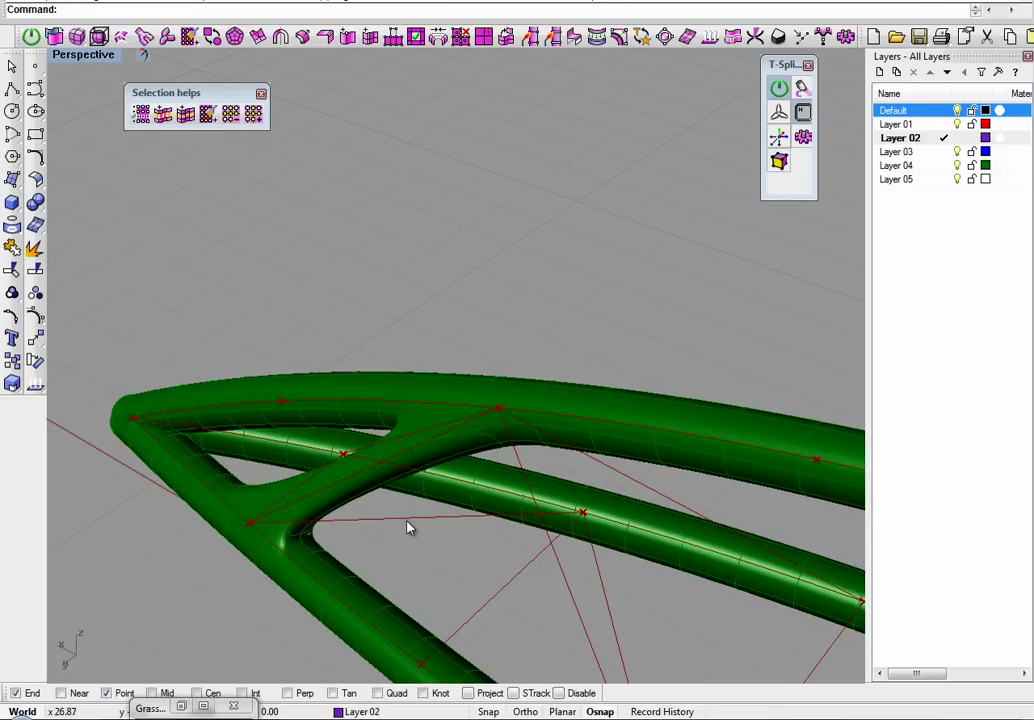
Try bridging the next upper and lower tube face groups along the second diagonal with one segment, and undo the bridge
{"action": "right_click_drag", "start_coordinate": [407, 538], "coordinate": [407, 527]}
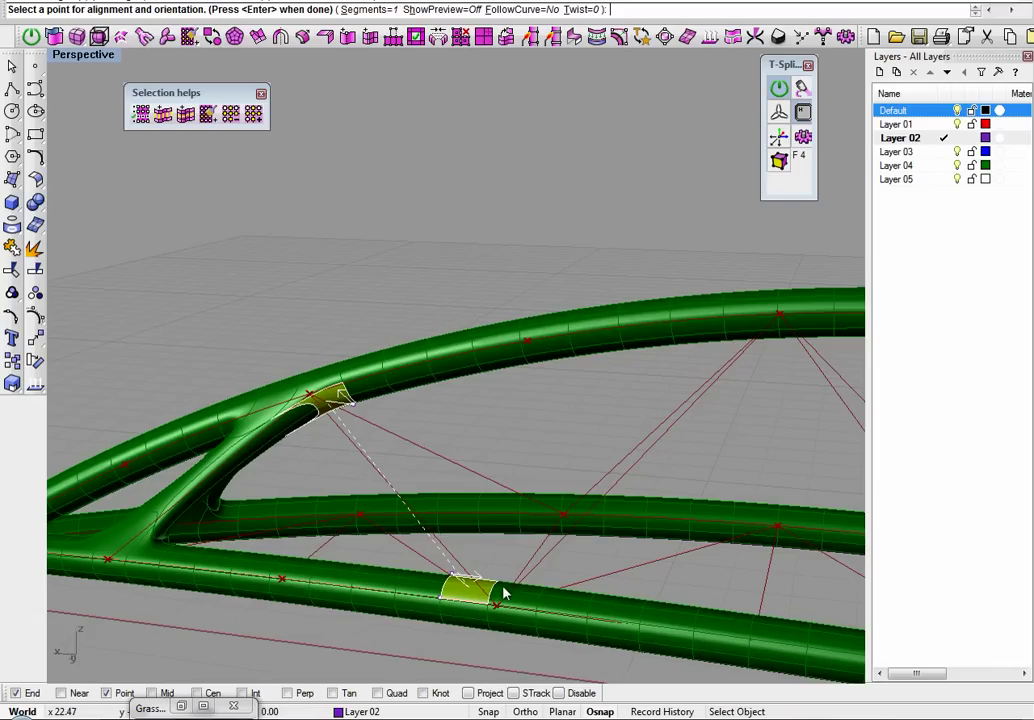
{"action": "mouse_move", "coordinate": [503, 592]}
{"action": "right_mouse_down"}
{"action": "mouse_move", "coordinate": [455, 619]}
{"action": "mouse_move", "coordinate": [481, 625]}
{"action": "mouse_move", "coordinate": [508, 596]}
{"action": "right_mouse_up"}
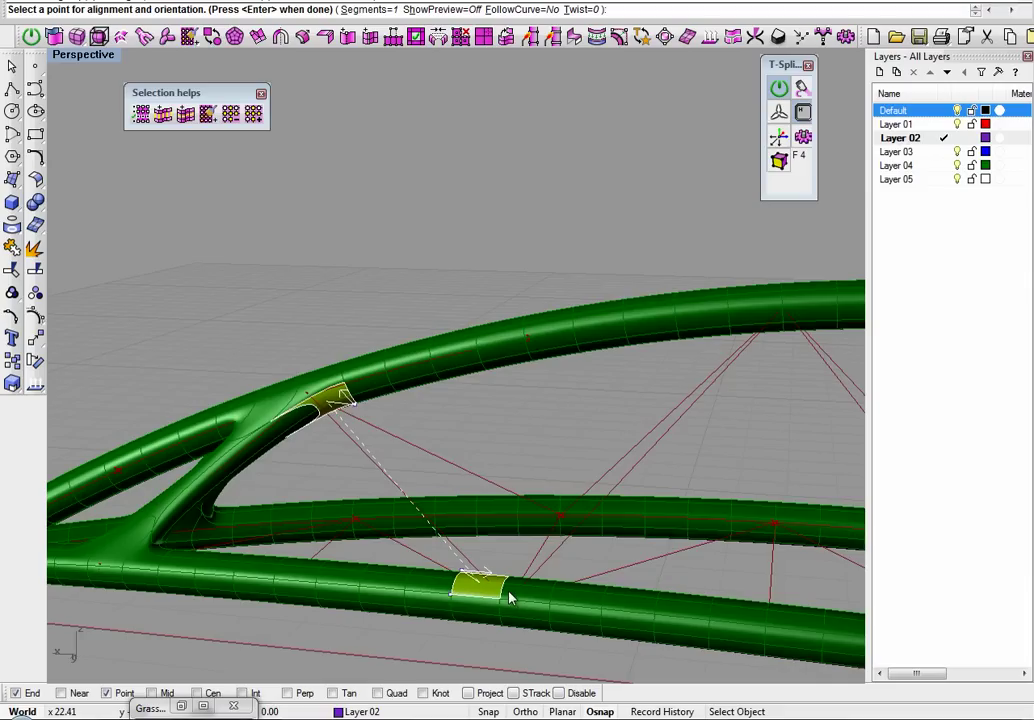
{"action": "scroll", "coordinate": [450, 586], "scroll_direction": "up", "scroll_amount": 3}
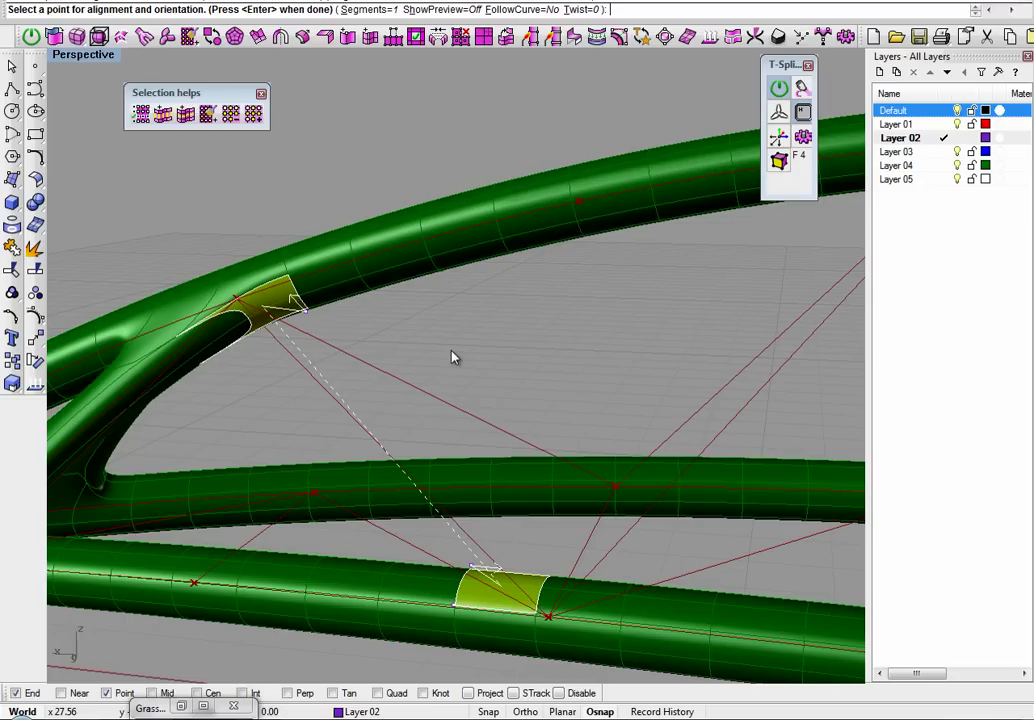
{"action": "key", "text": "Return"}
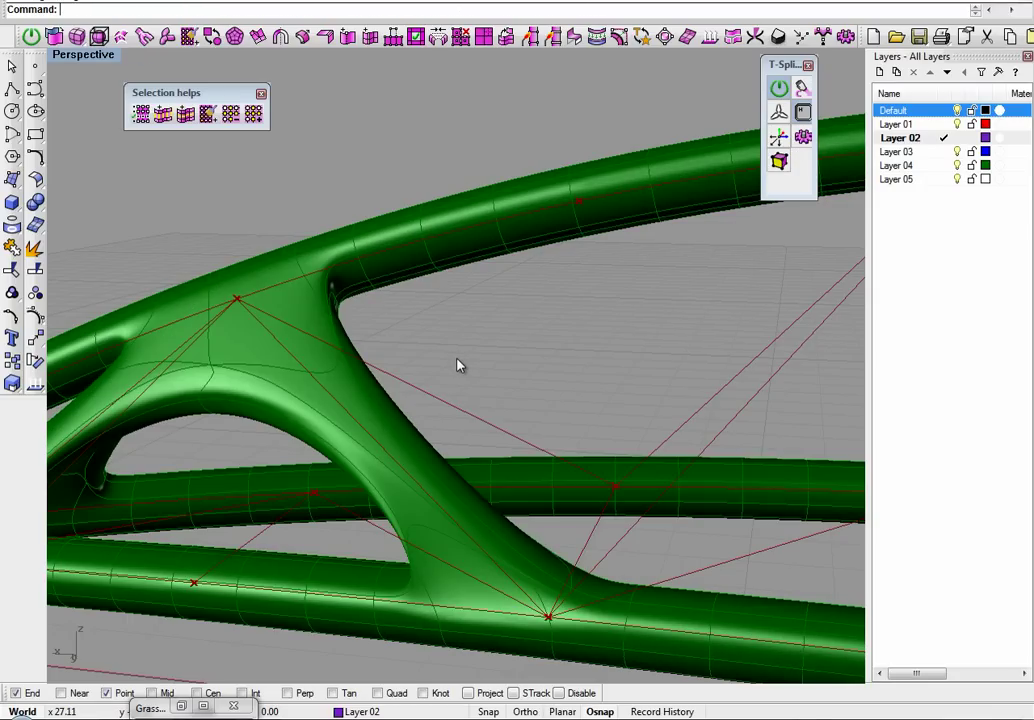
{"action": "key", "text": "ctrl+z"}
Bridge the second diagonal's face groups on the upper and lower tubes with Segments set to 2
{"action": "left_click", "coordinate": [370, 36]}
{"action": "key", "text": "Return"}
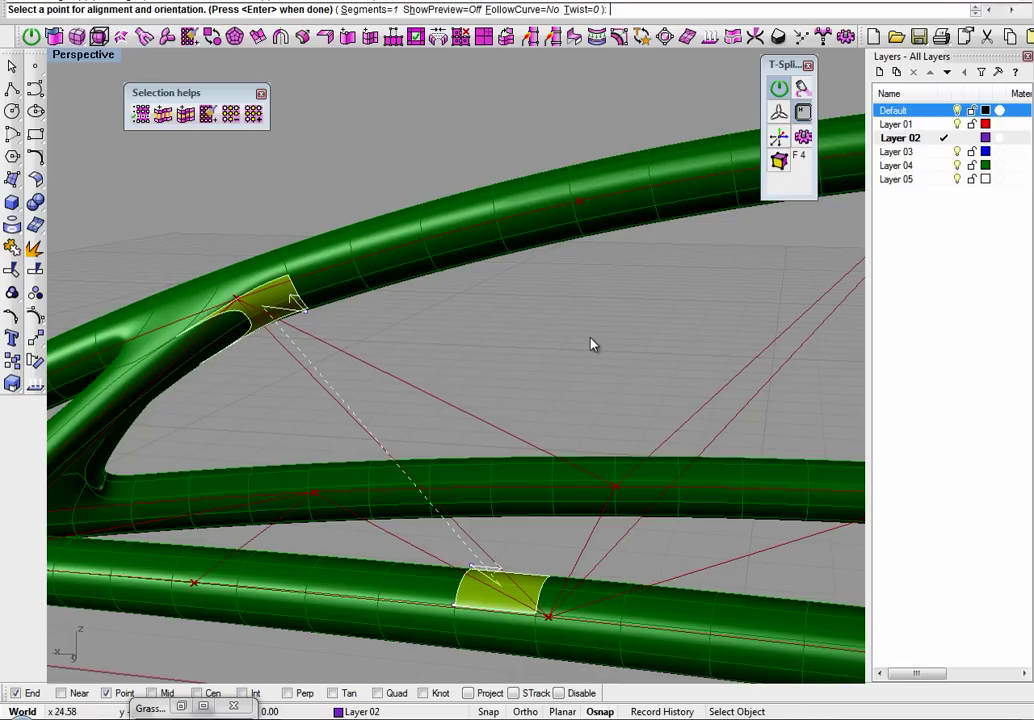
{"action": "left_click", "coordinate": [352, 9]}
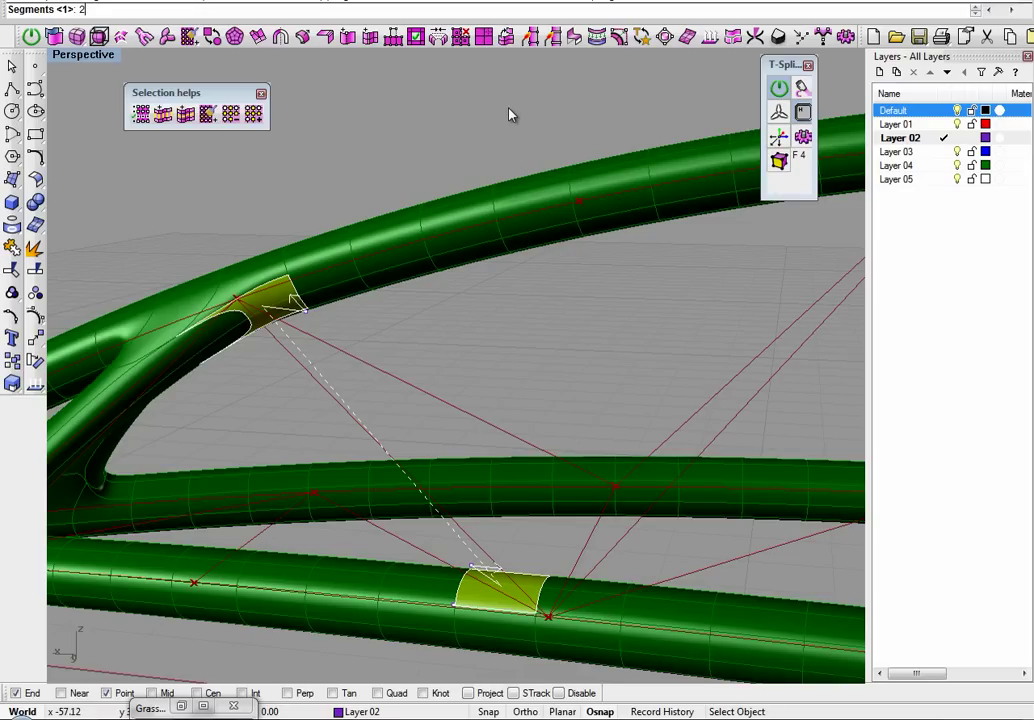
{"action": "key", "text": "Return"}
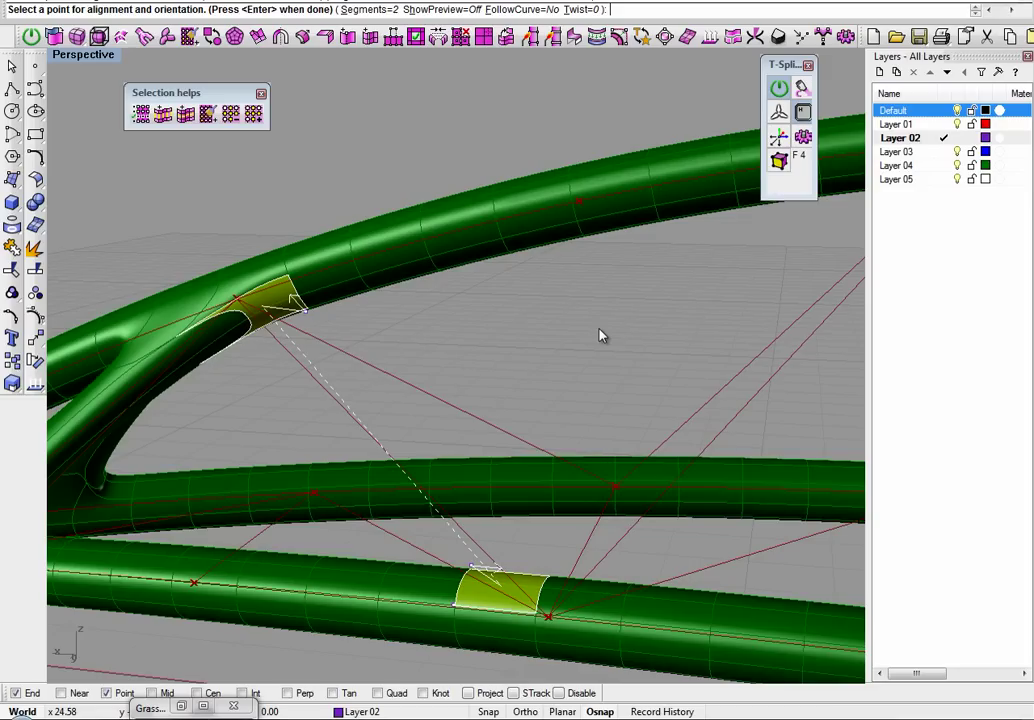
{"action": "key", "text": "Return"}
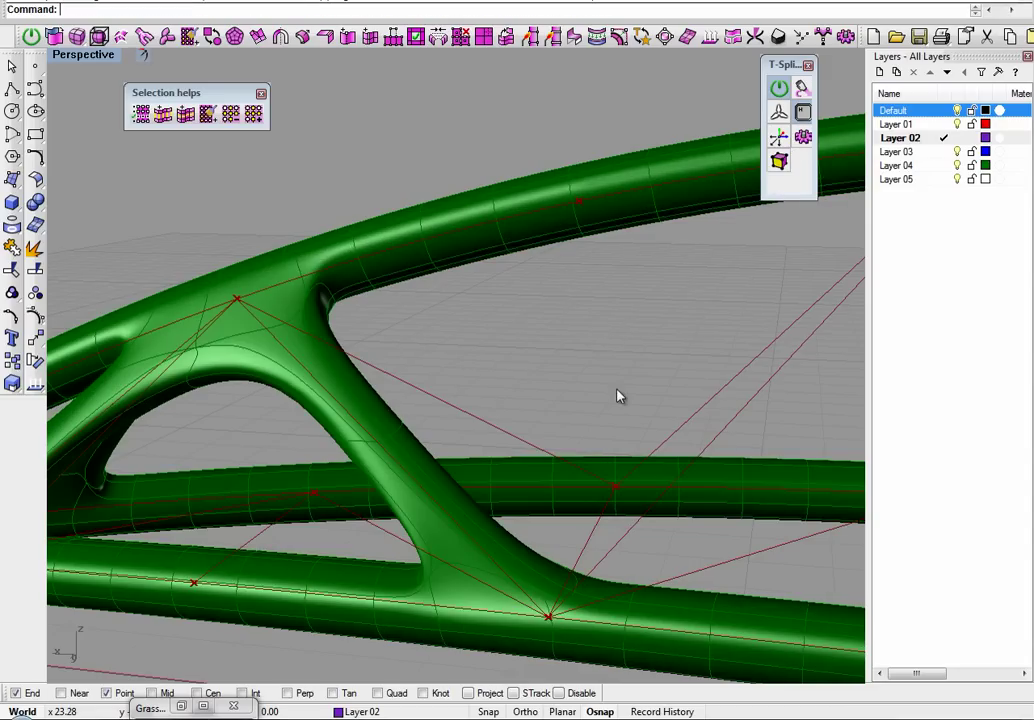
{"action": "scroll", "coordinate": [619, 400], "scroll_direction": "down", "scroll_amount": 5}
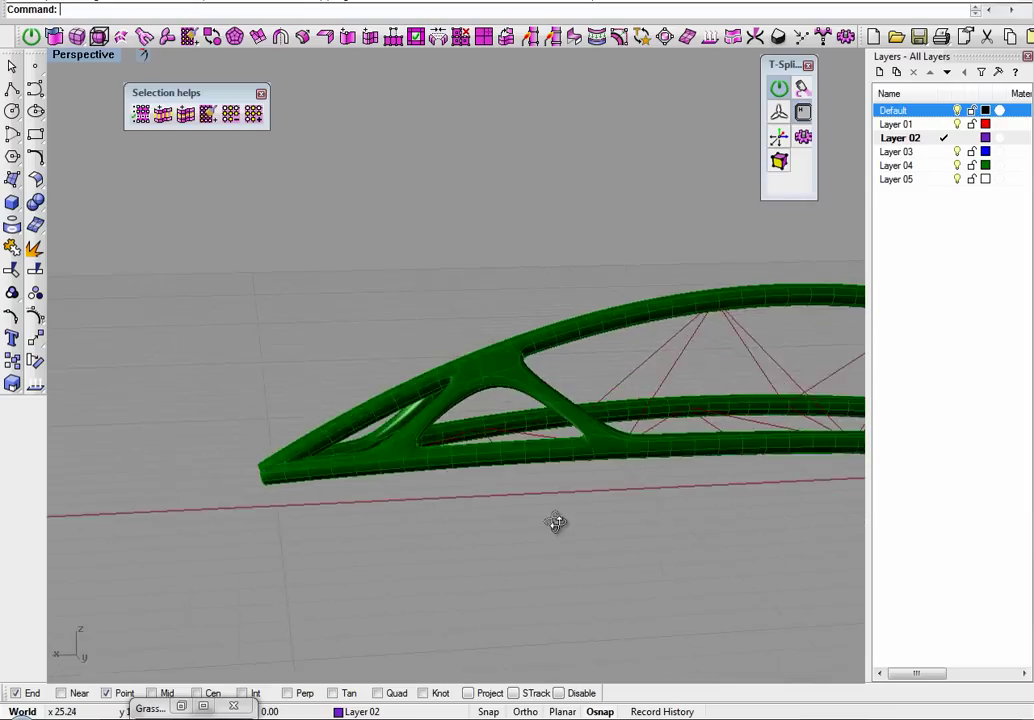